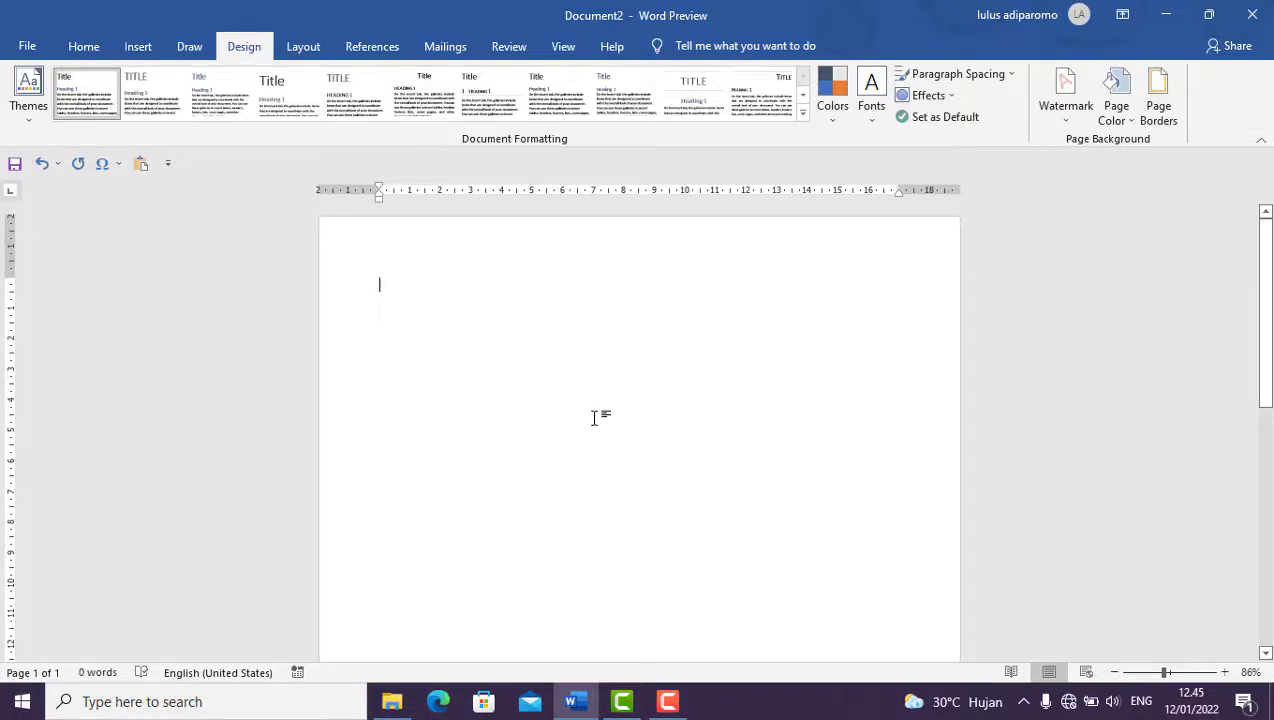
Set the paper size to A4 (210 x 297 mm) in Page Setup.
left_click(303, 47)
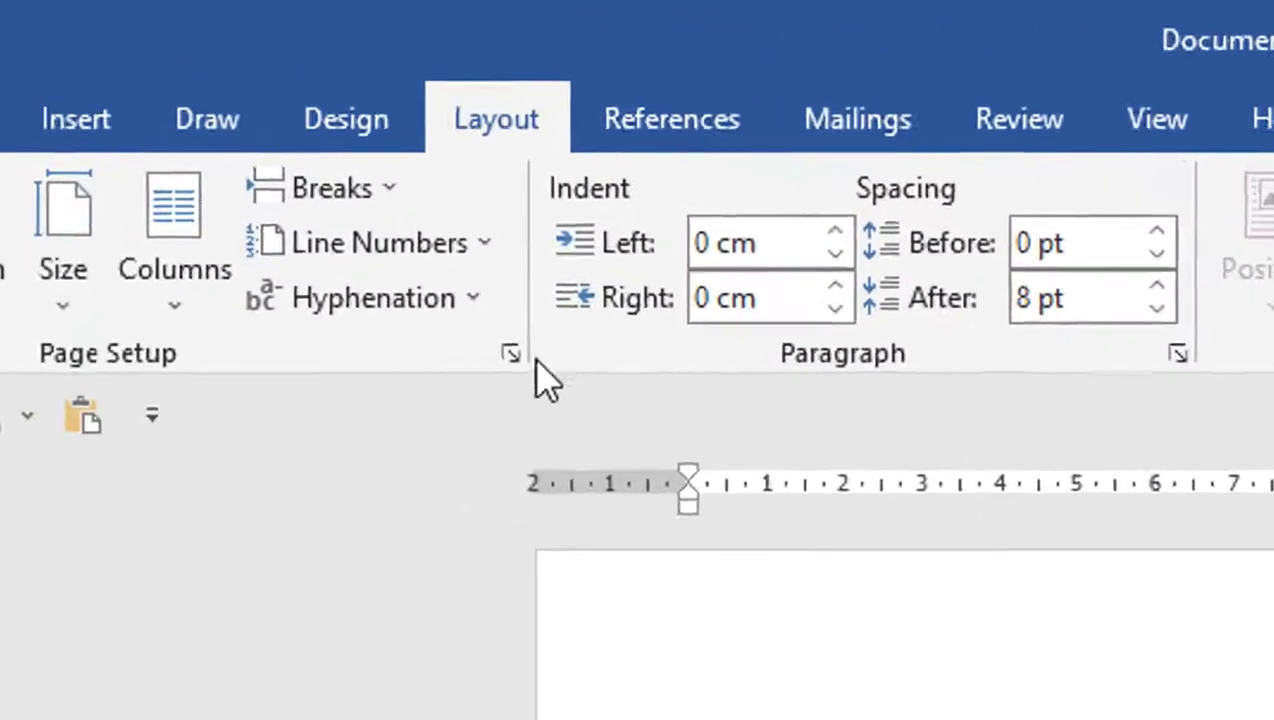
left_click(599, 380)
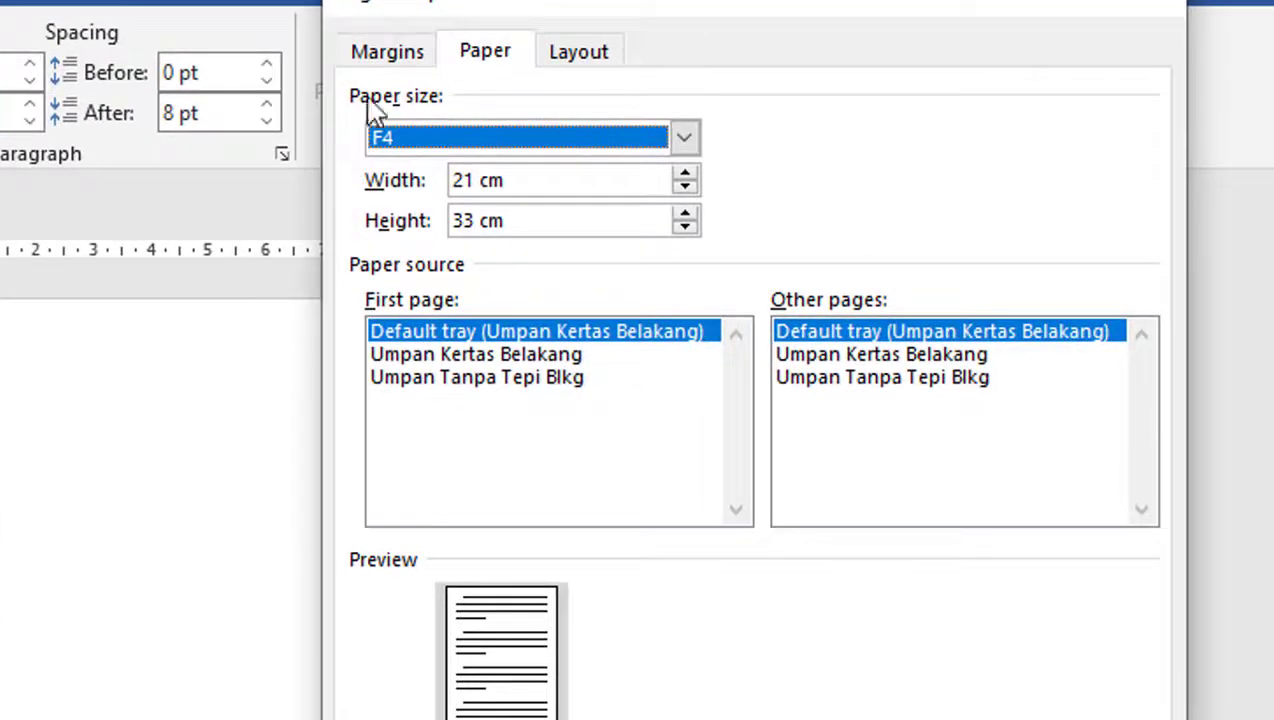
left_click(685, 140)
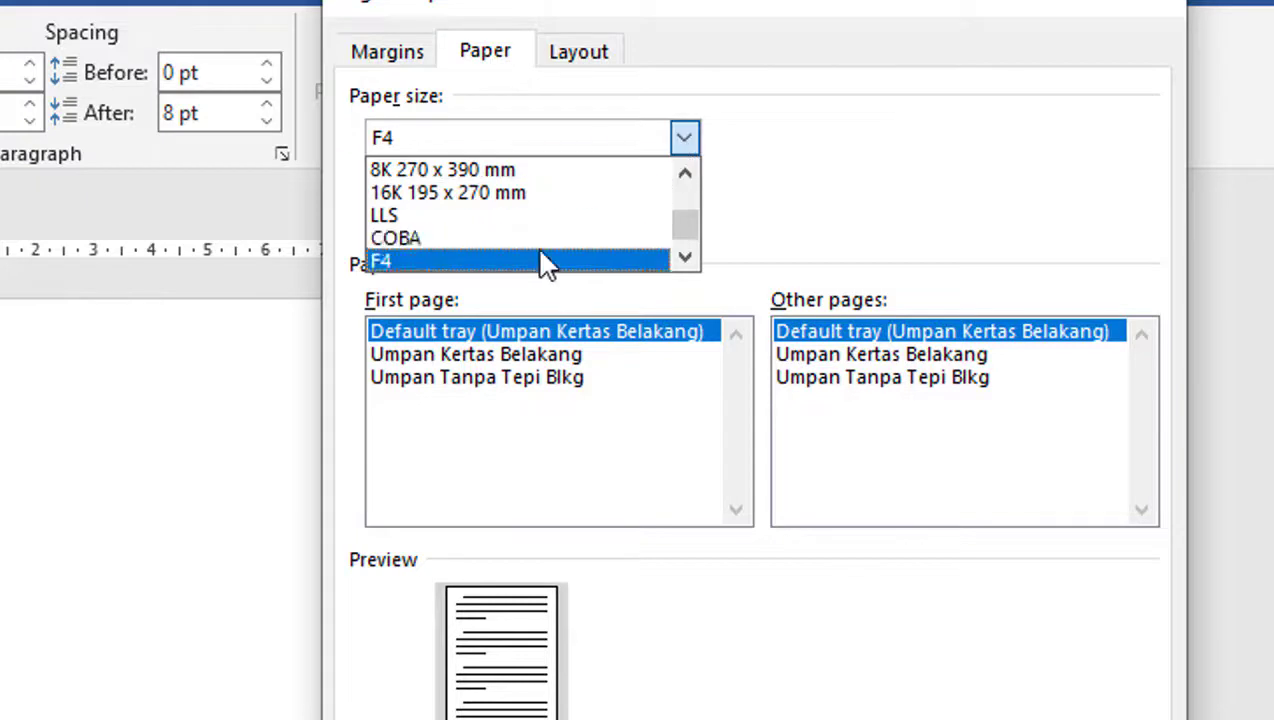
scroll(541, 250, "up", 5)
scroll(541, 247, "up", 3)
scroll(541, 247, "up", 1)
scroll(541, 245, "up", 2)
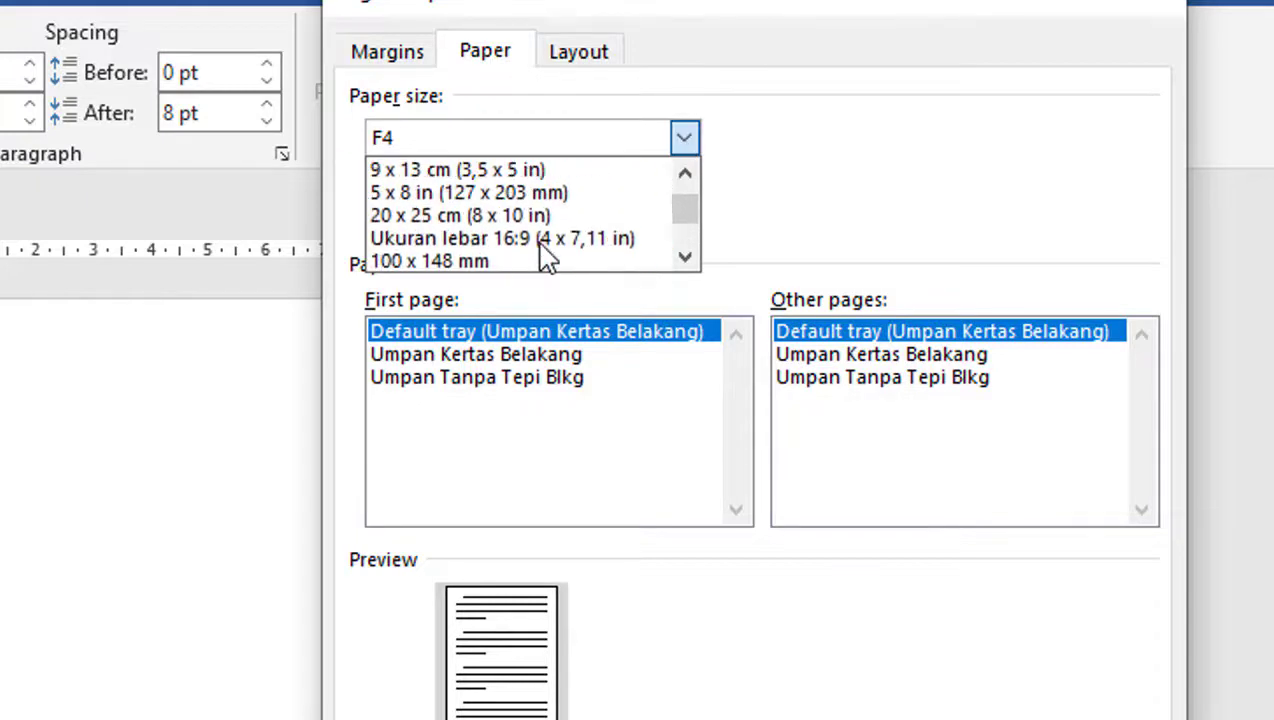
scroll(540, 258, "up", 4)
scroll(536, 262, "up", 1)
scroll(534, 262, "up", 1)
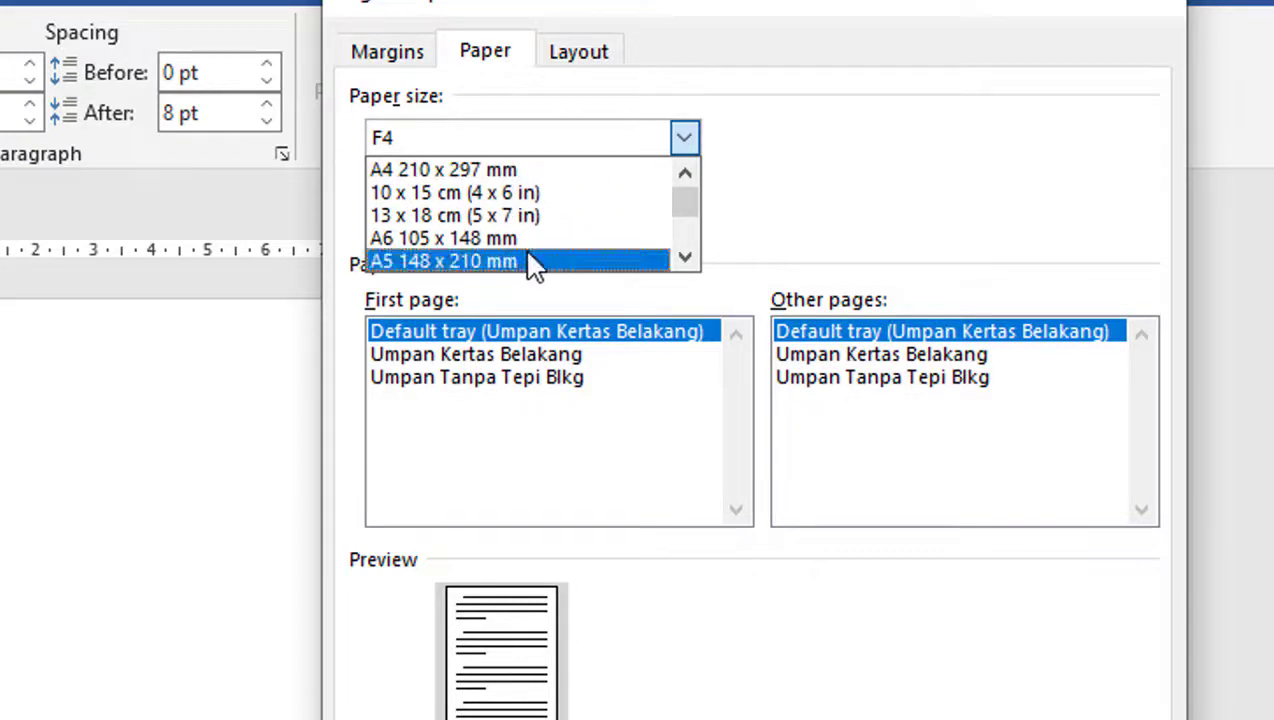
left_click(455, 176)
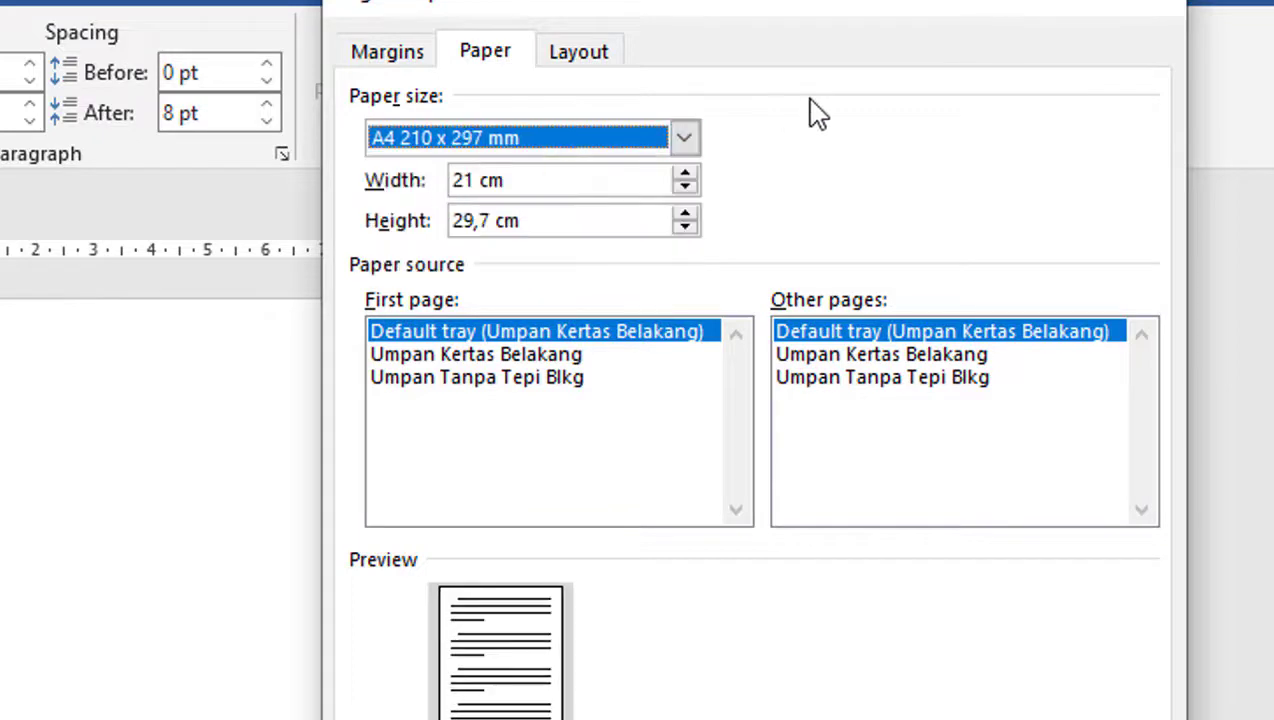
Keep 2 cm margins on every side in portrait orientation and apply the setup.
left_click(381, 52)
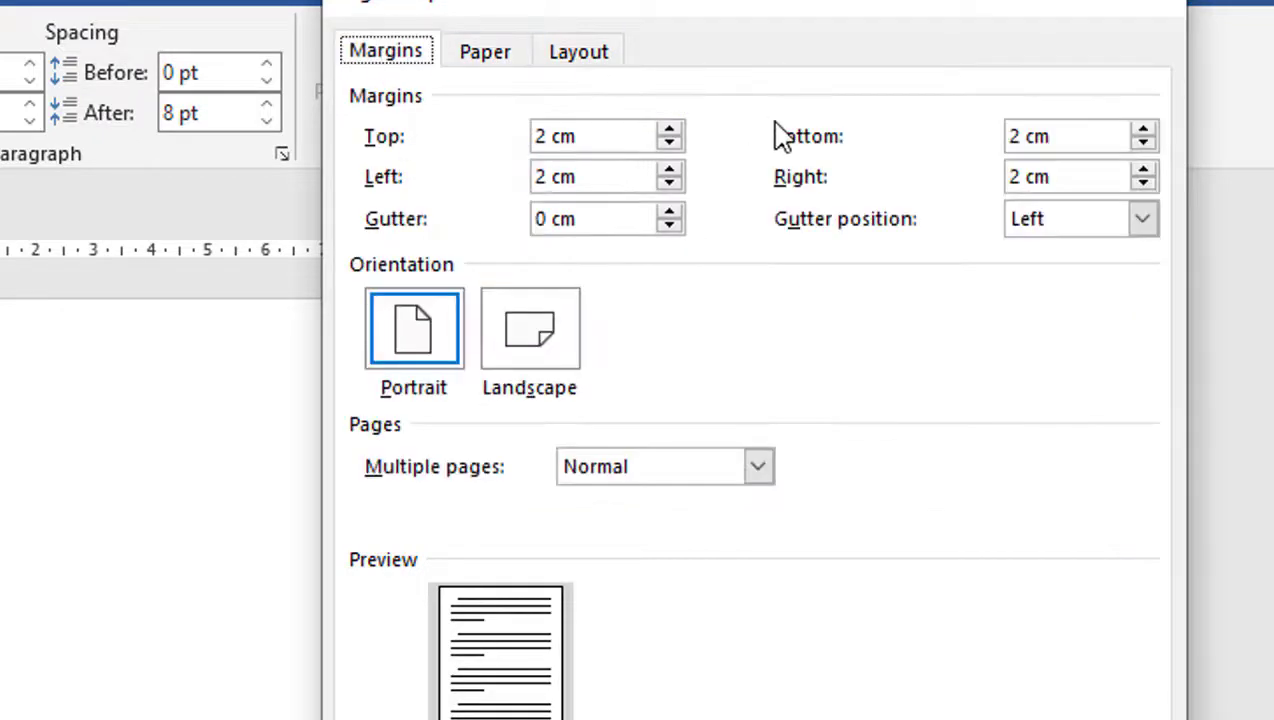
left_click(622, 135)
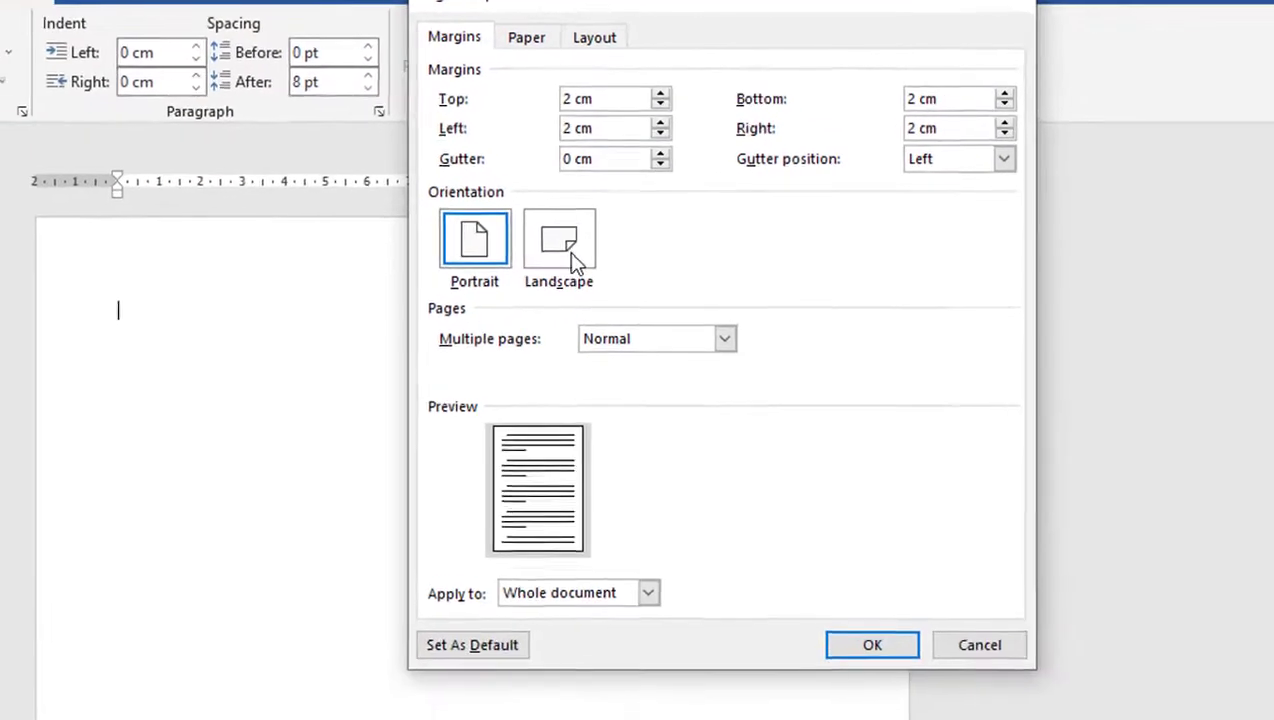
left_click(546, 256)
left_click(466, 247)
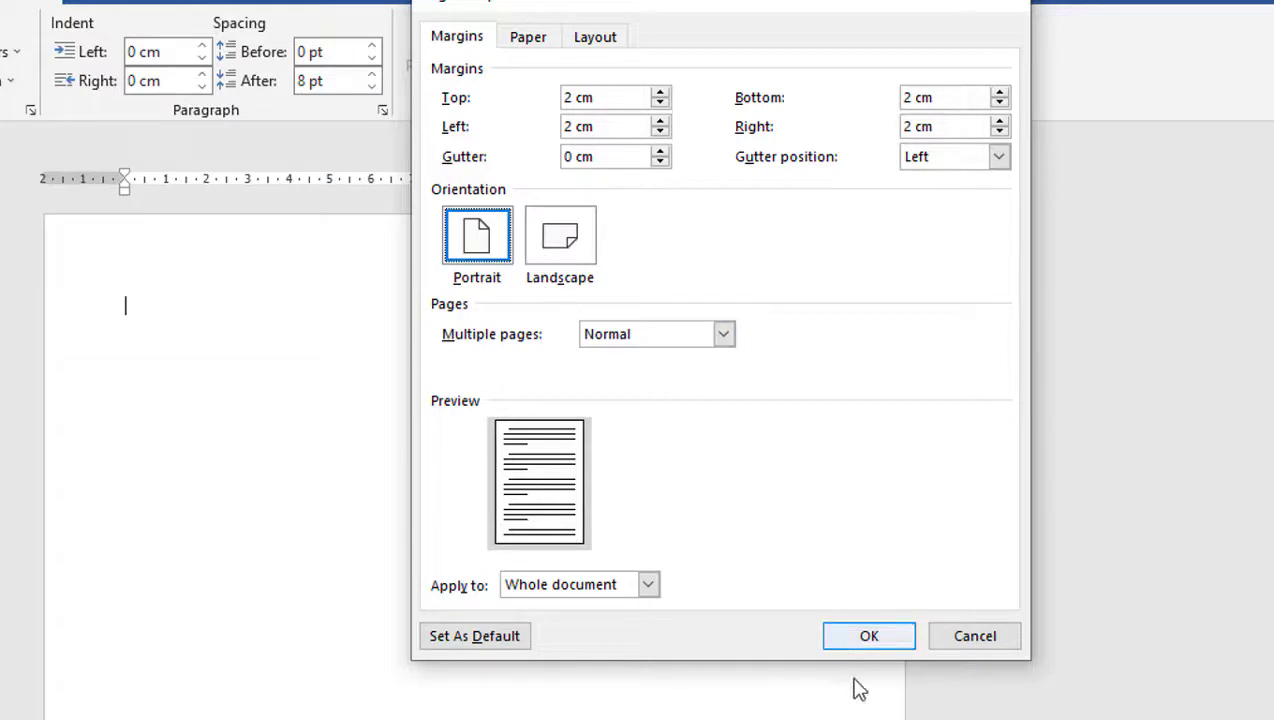
left_click(870, 638)
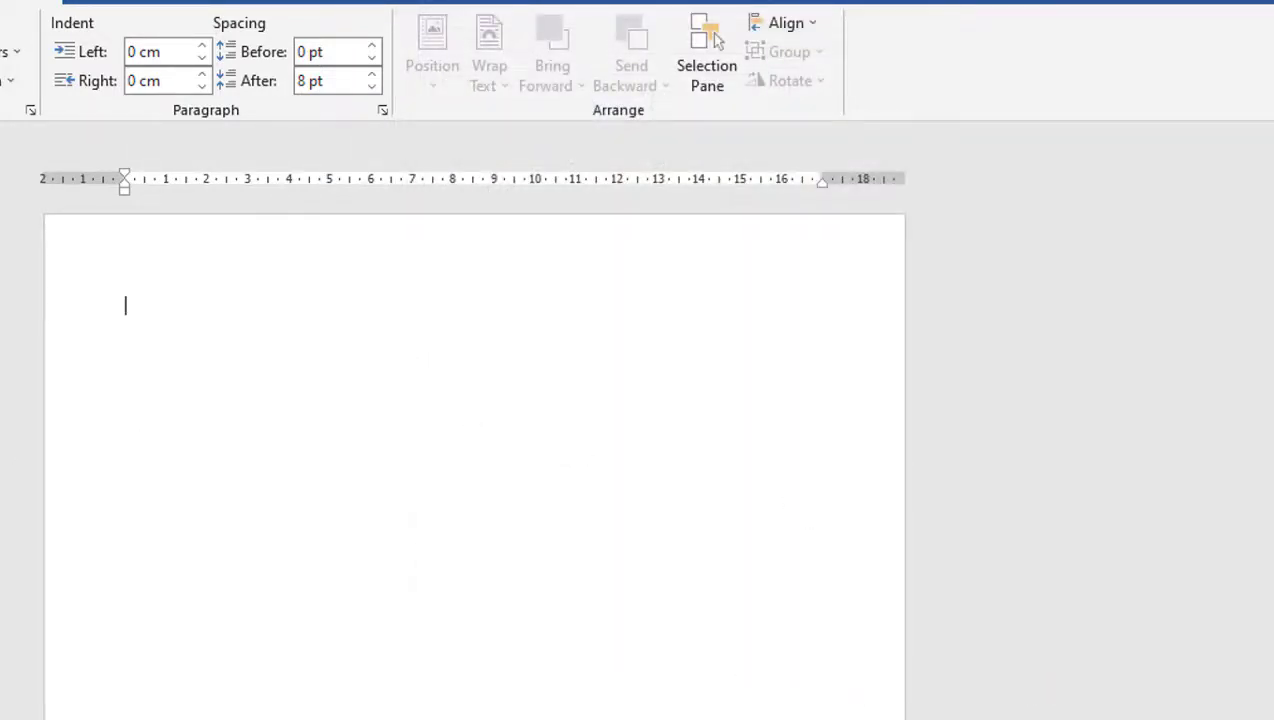
Set the page colour to a custom lilac, RGB 181/164/244 (#B5A4F4).
left_click(288, 36)
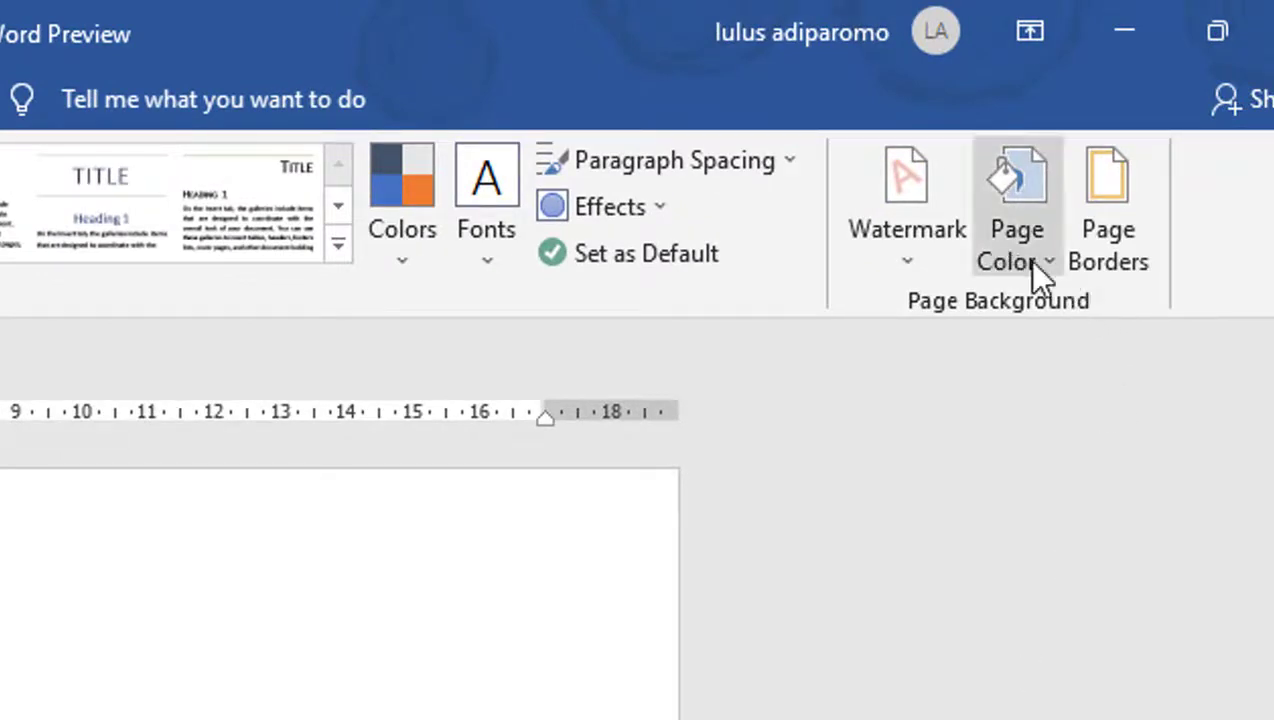
left_click(1035, 270)
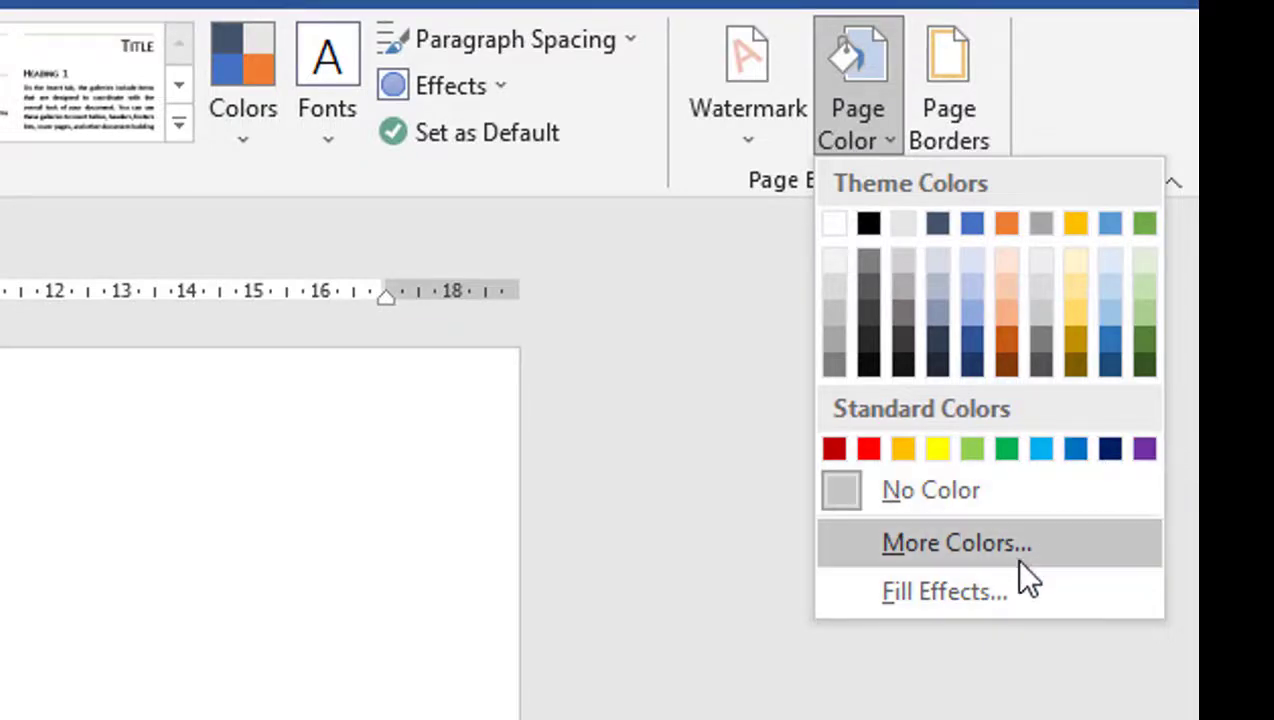
left_click(1013, 548)
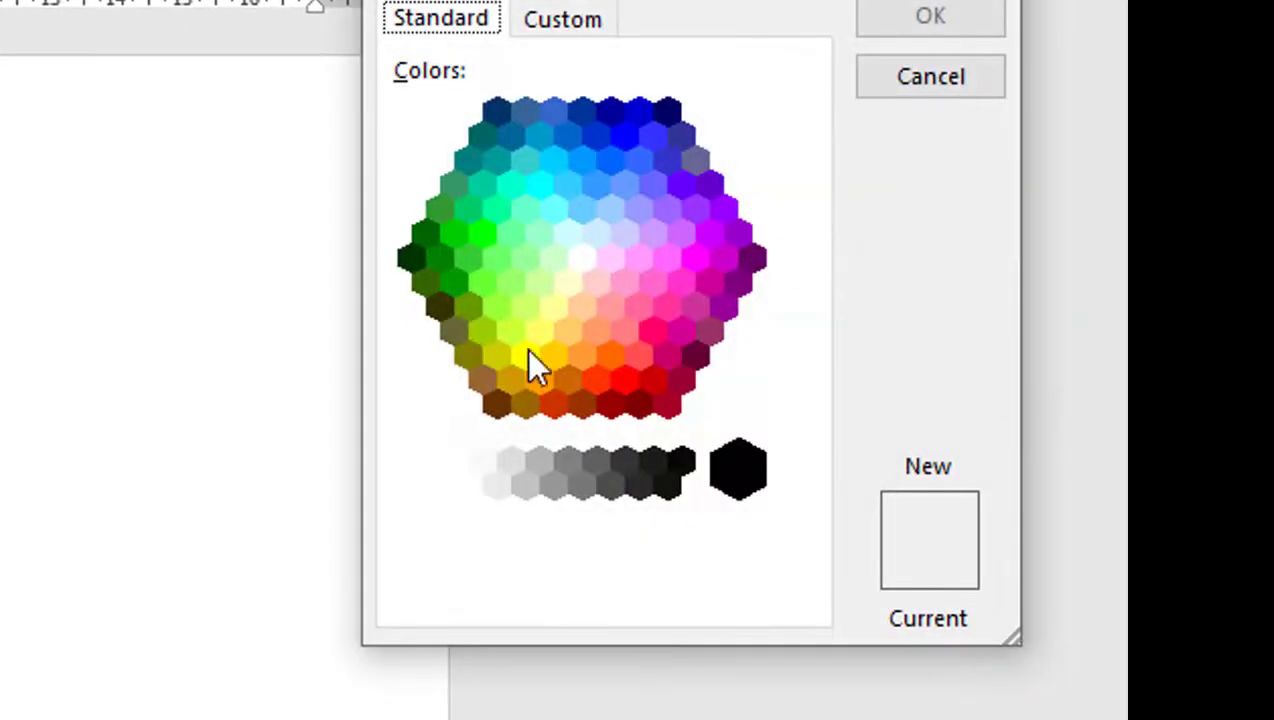
left_click(566, 330)
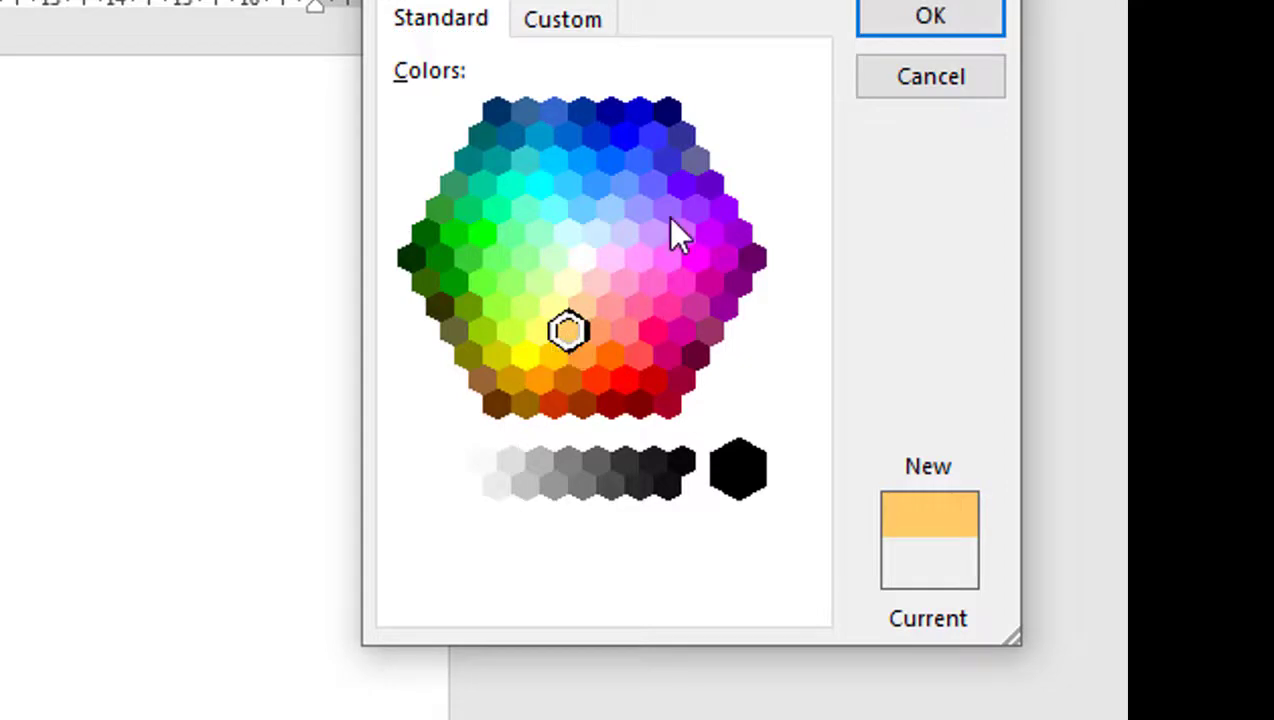
left_click(666, 210)
left_click(625, 283)
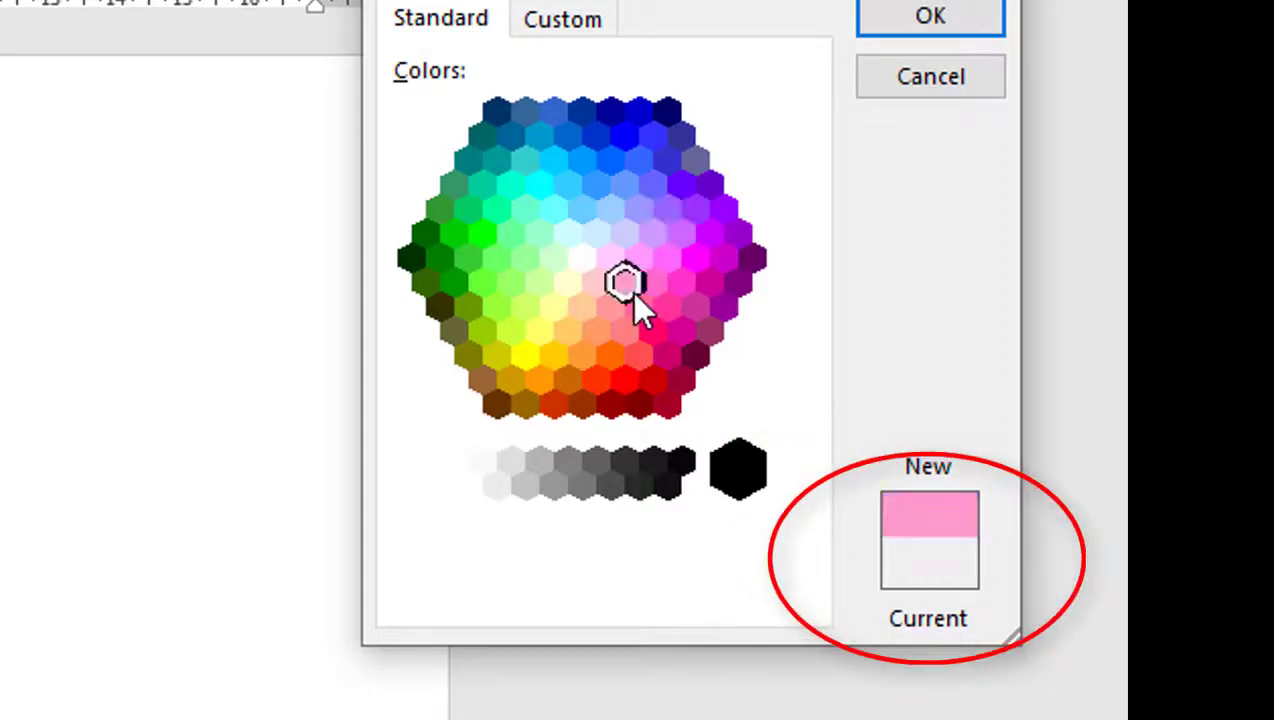
left_click(578, 26)
left_click(738, 207)
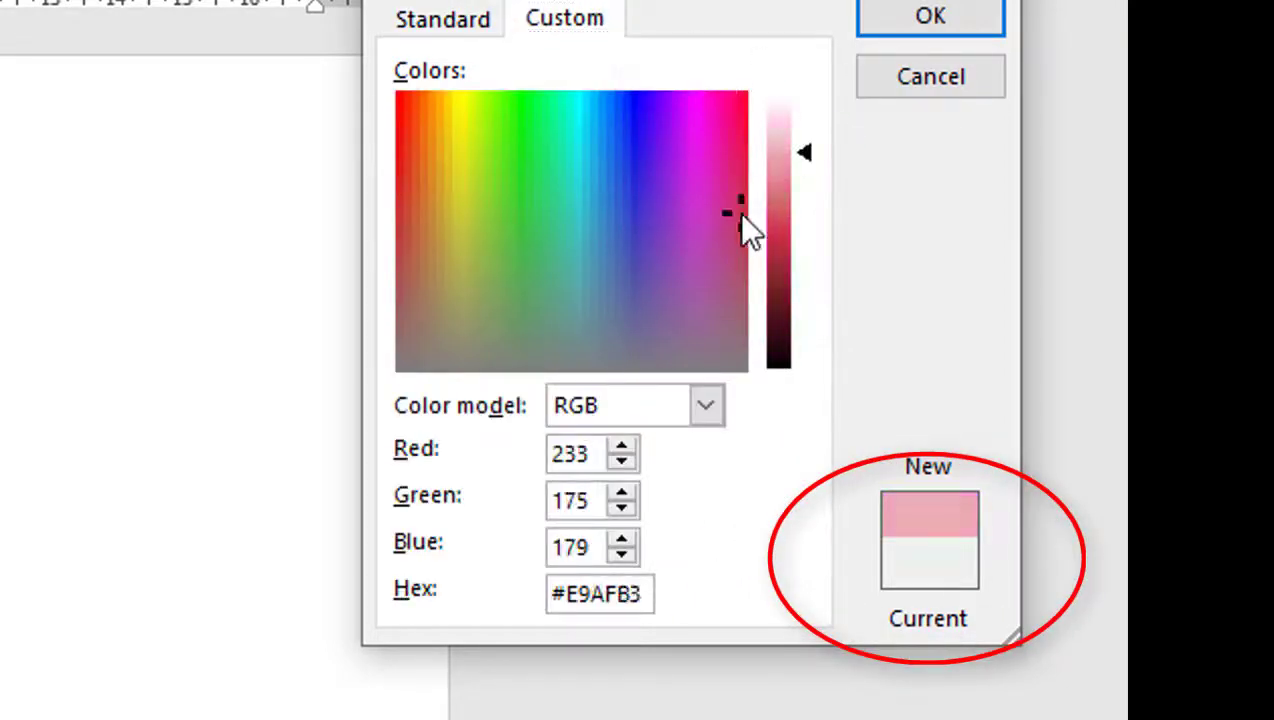
left_click(615, 212)
left_click(640, 148)
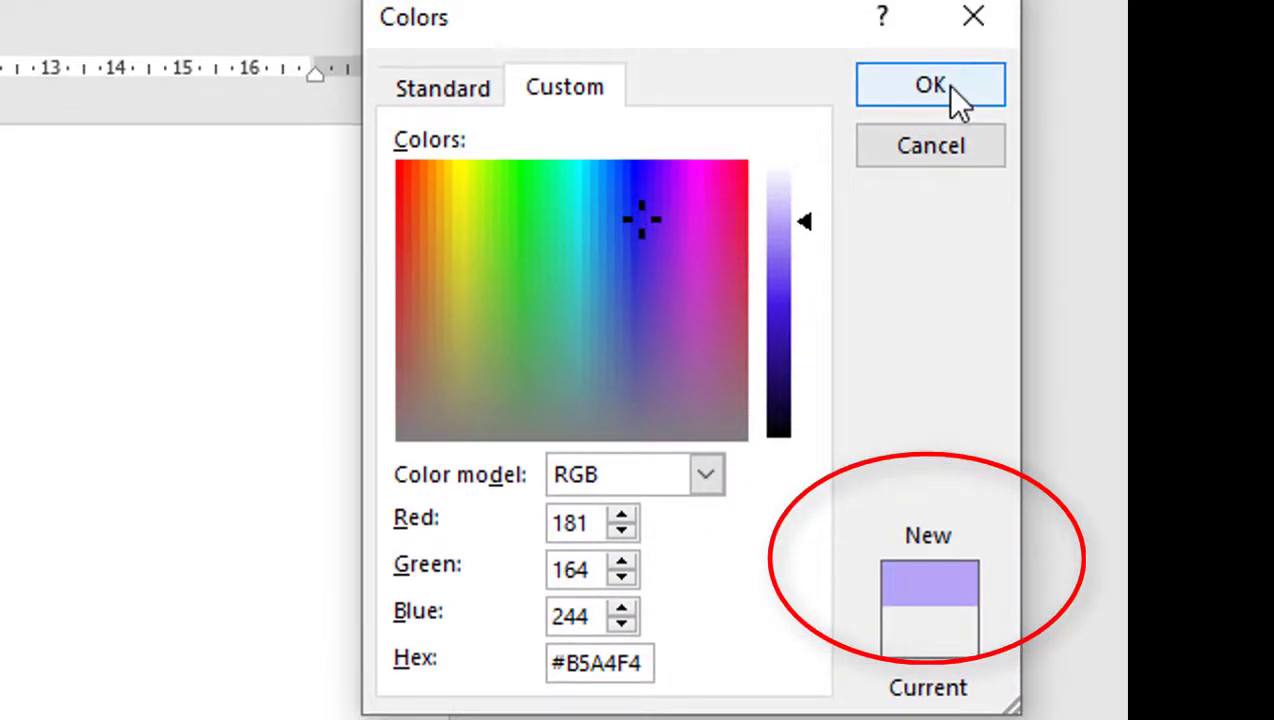
left_click(930, 58)
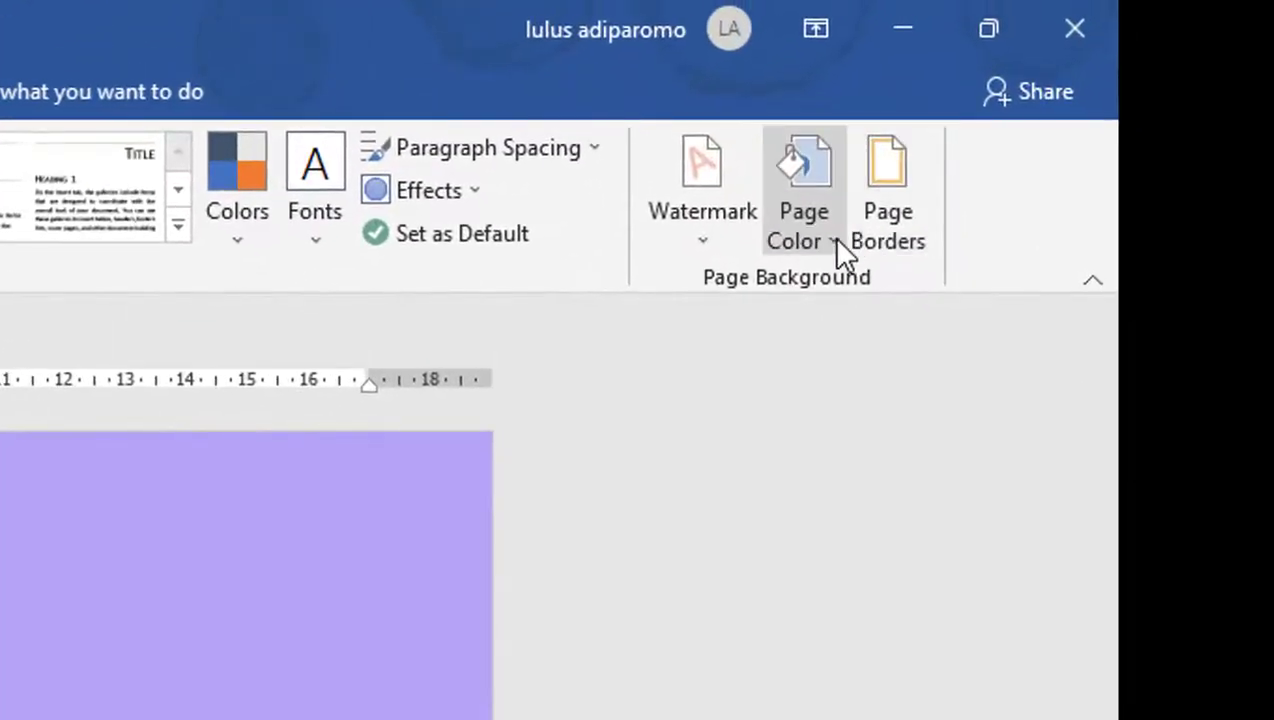
Fill the page with a one-colour black gradient, horizontal shading fading to grey.
left_click(832, 238)
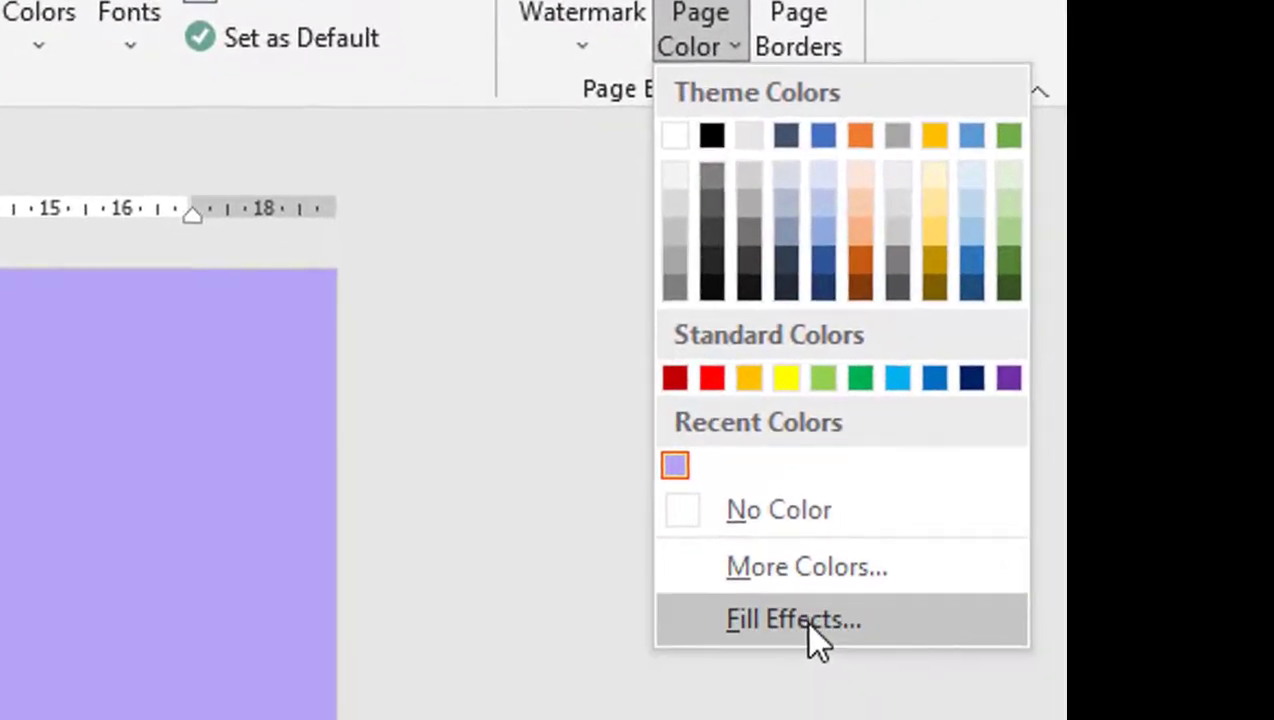
left_click(850, 683)
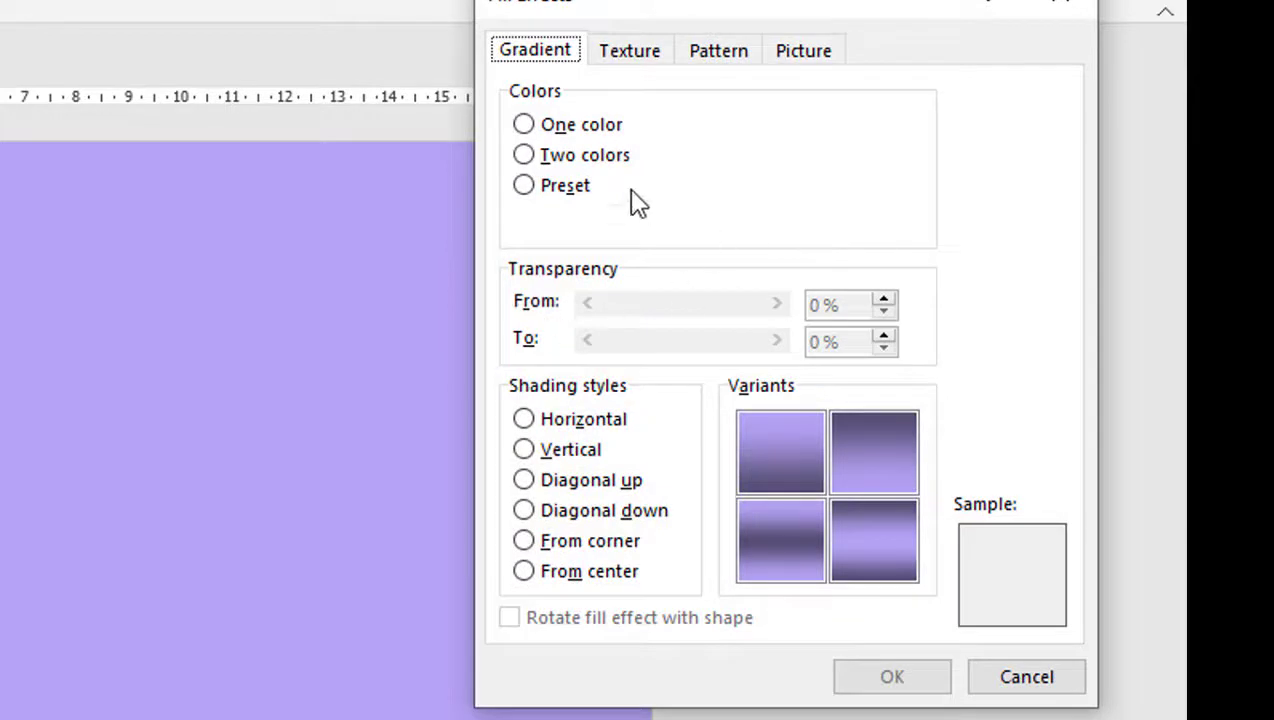
left_click(545, 128)
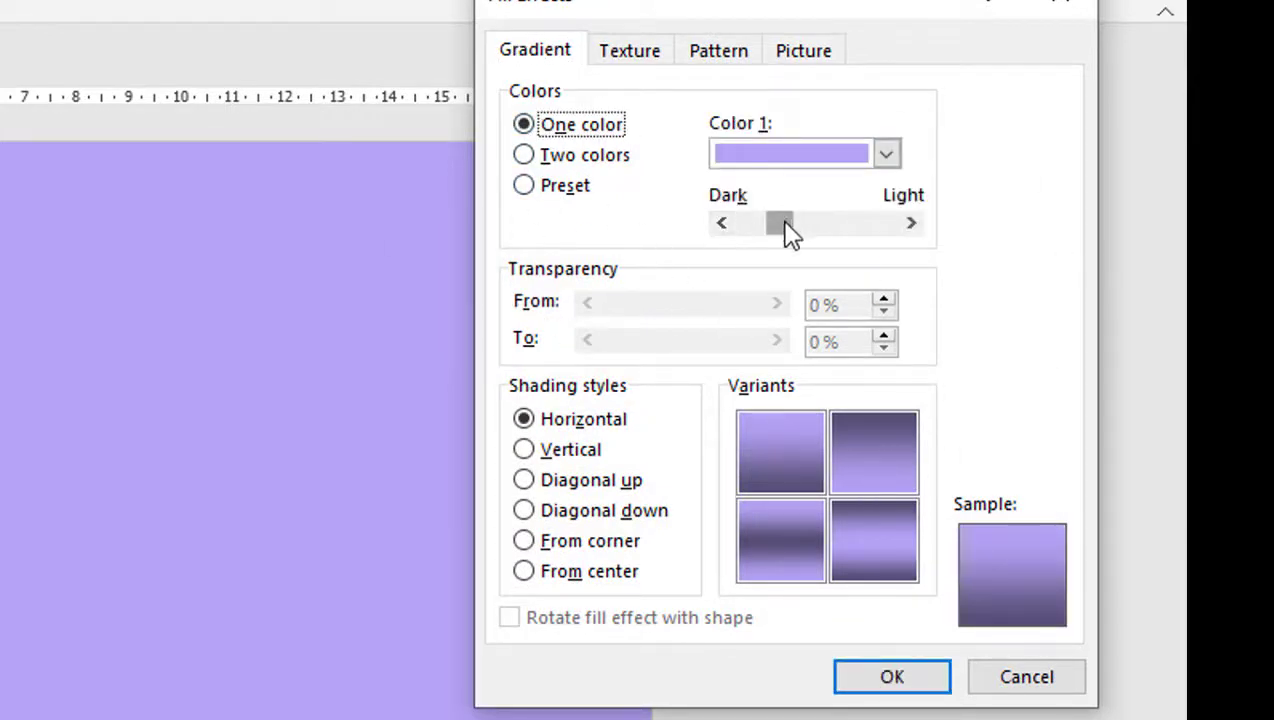
mouse_move(783, 226)
left_mouse_down()
mouse_move(918, 235)
mouse_move(802, 254)
left_mouse_up()
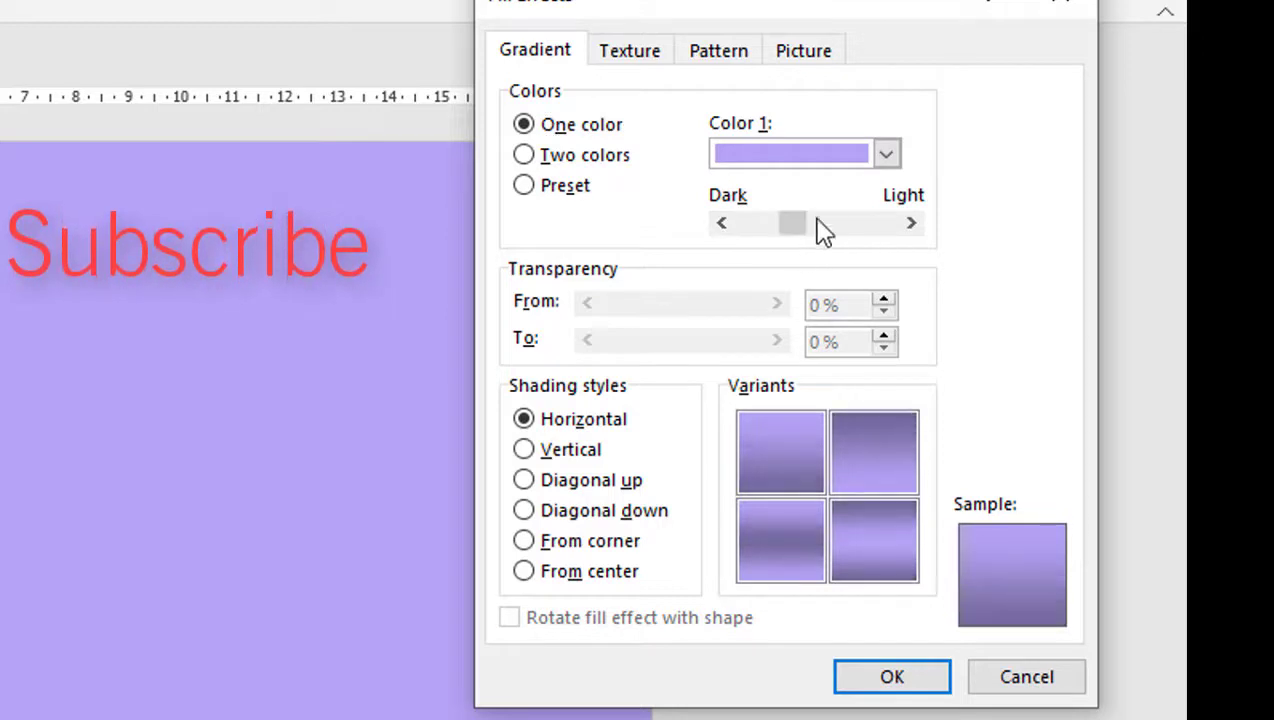
left_click(886, 154)
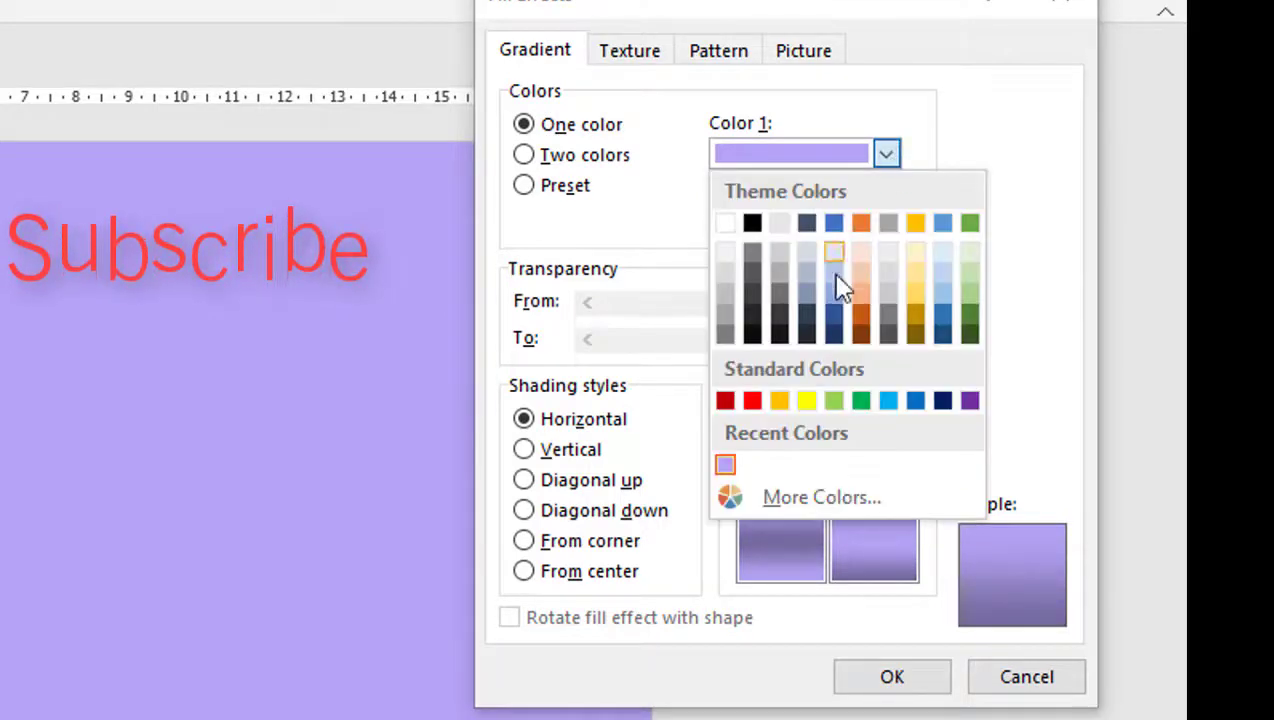
left_click(753, 221)
mouse_move(793, 226)
left_mouse_down()
mouse_move(772, 252)
mouse_move(859, 256)
left_mouse_up()
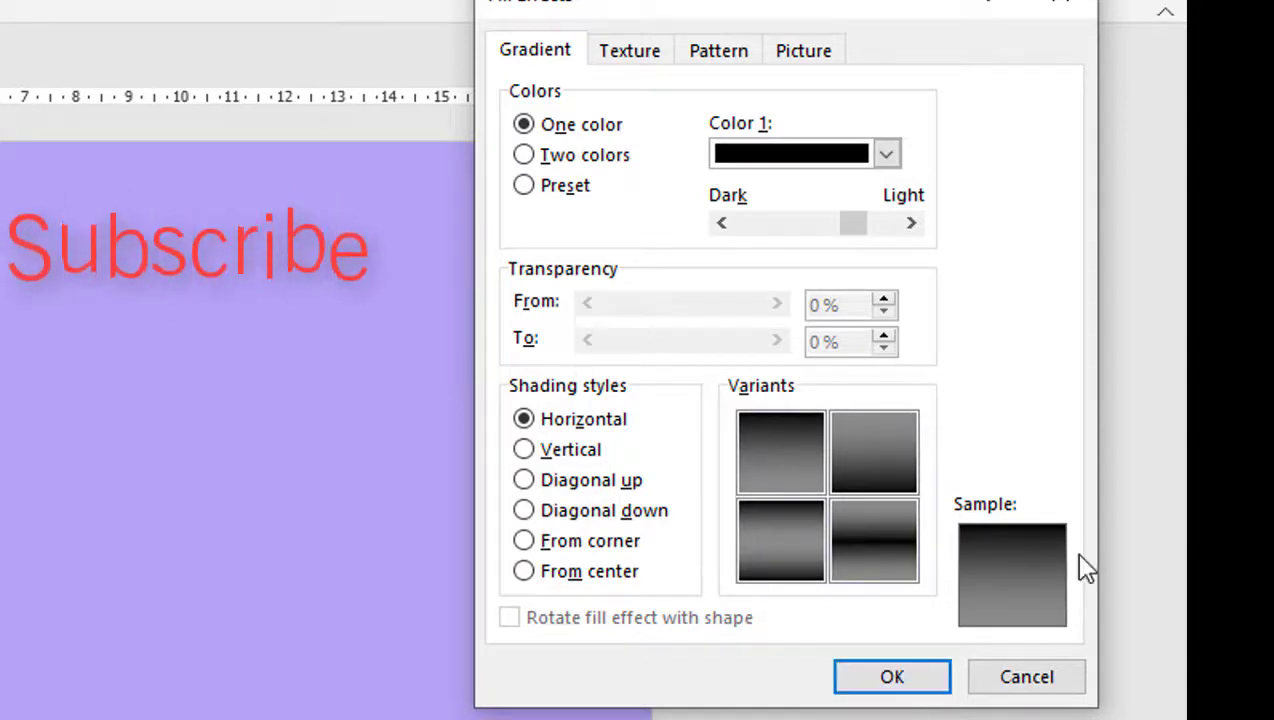
left_click(930, 680)
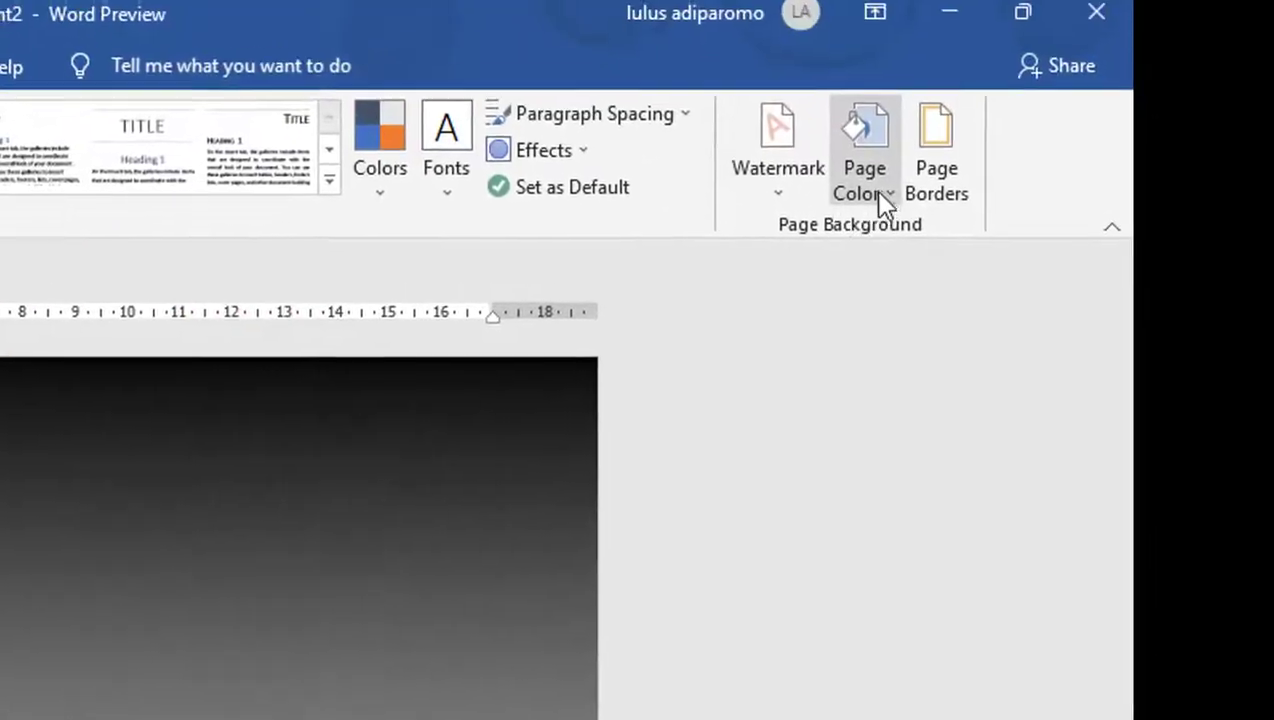
Make the page gradient two colours: yellow and light blue.
left_click(886, 212)
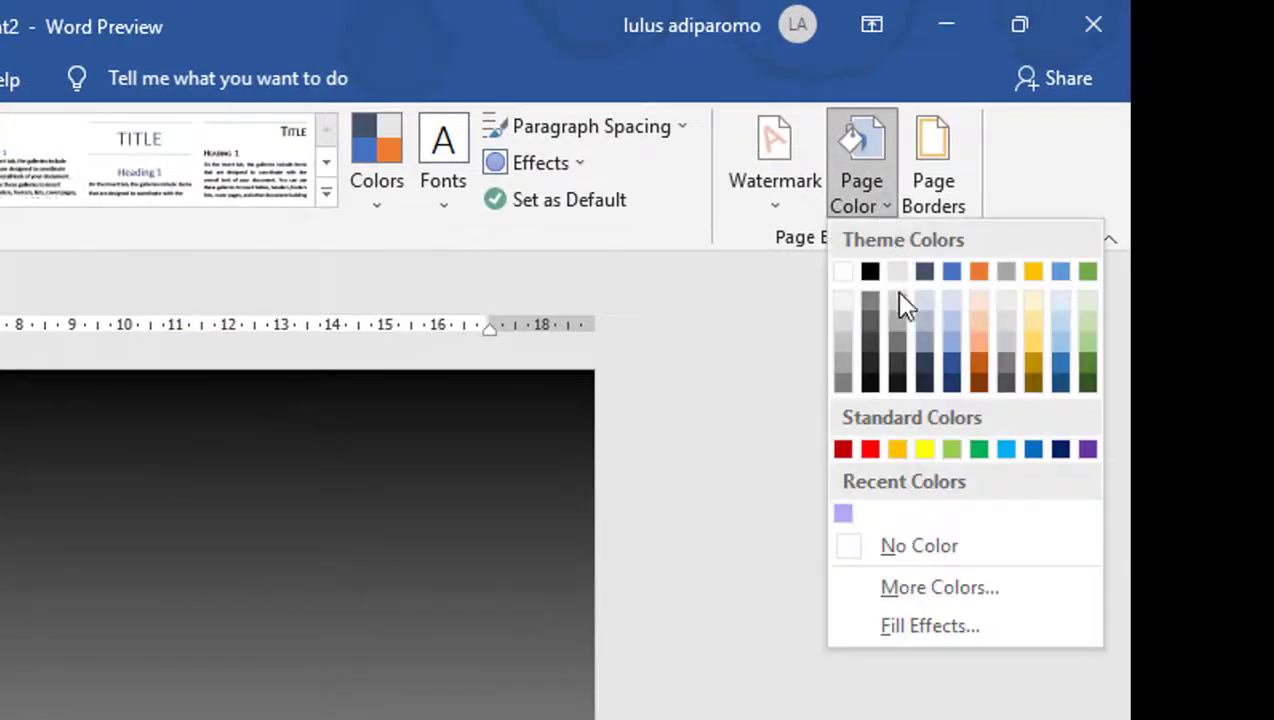
left_click(916, 623)
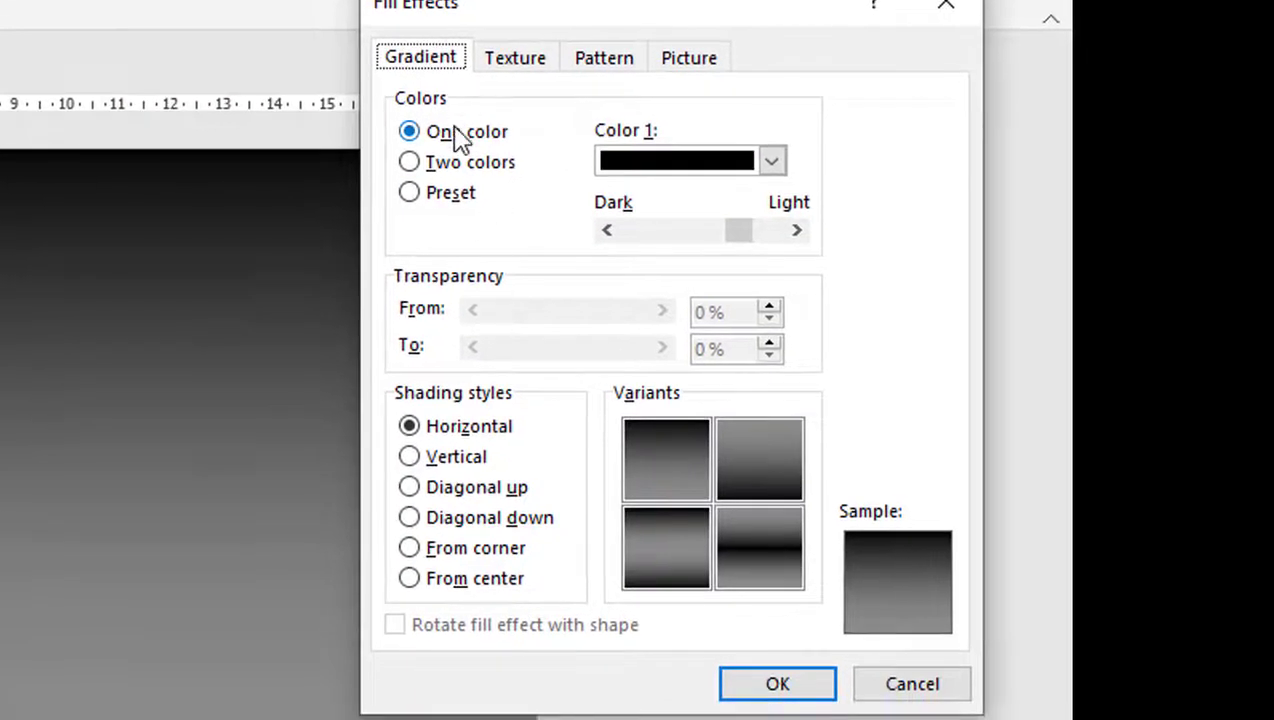
left_click(452, 163)
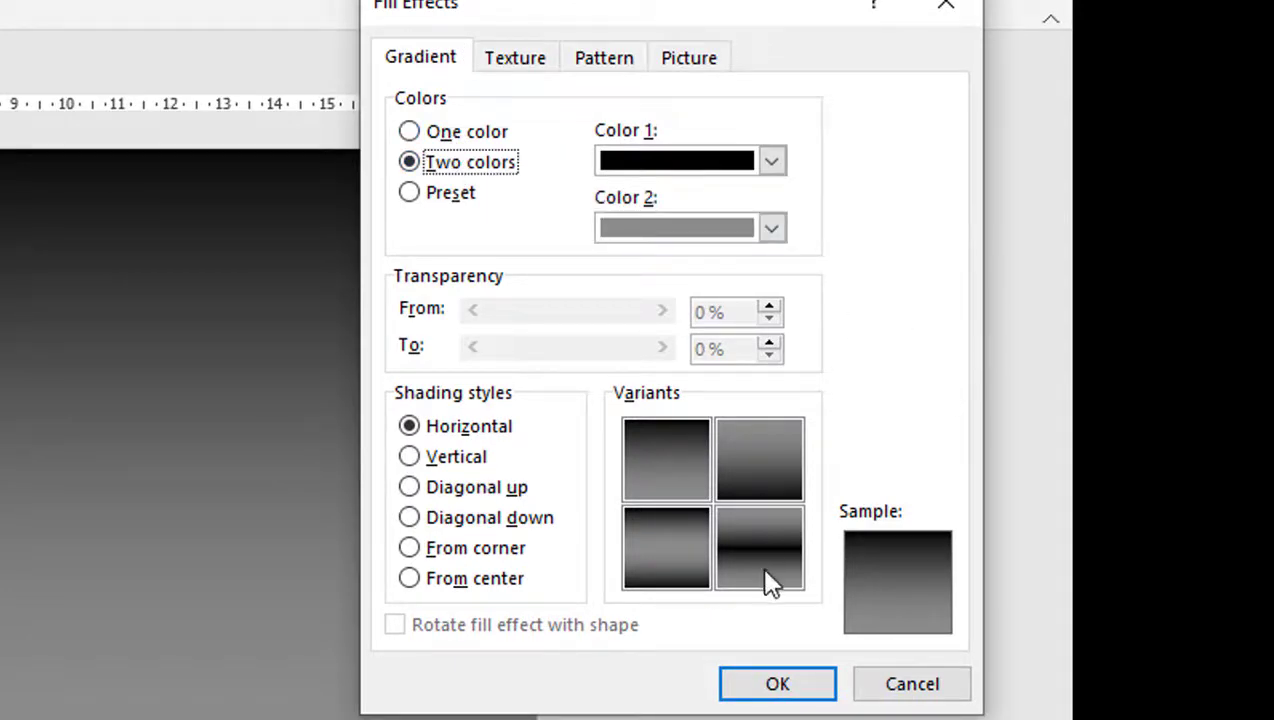
left_click(772, 162)
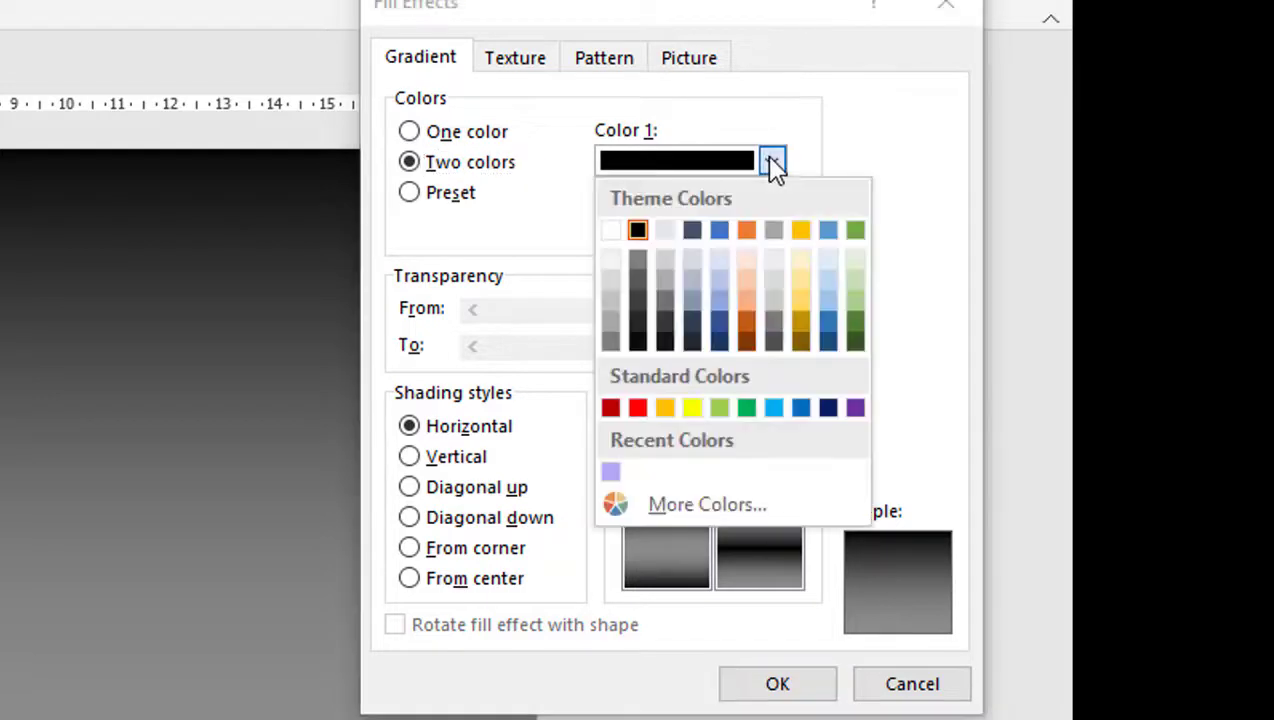
left_click(692, 407)
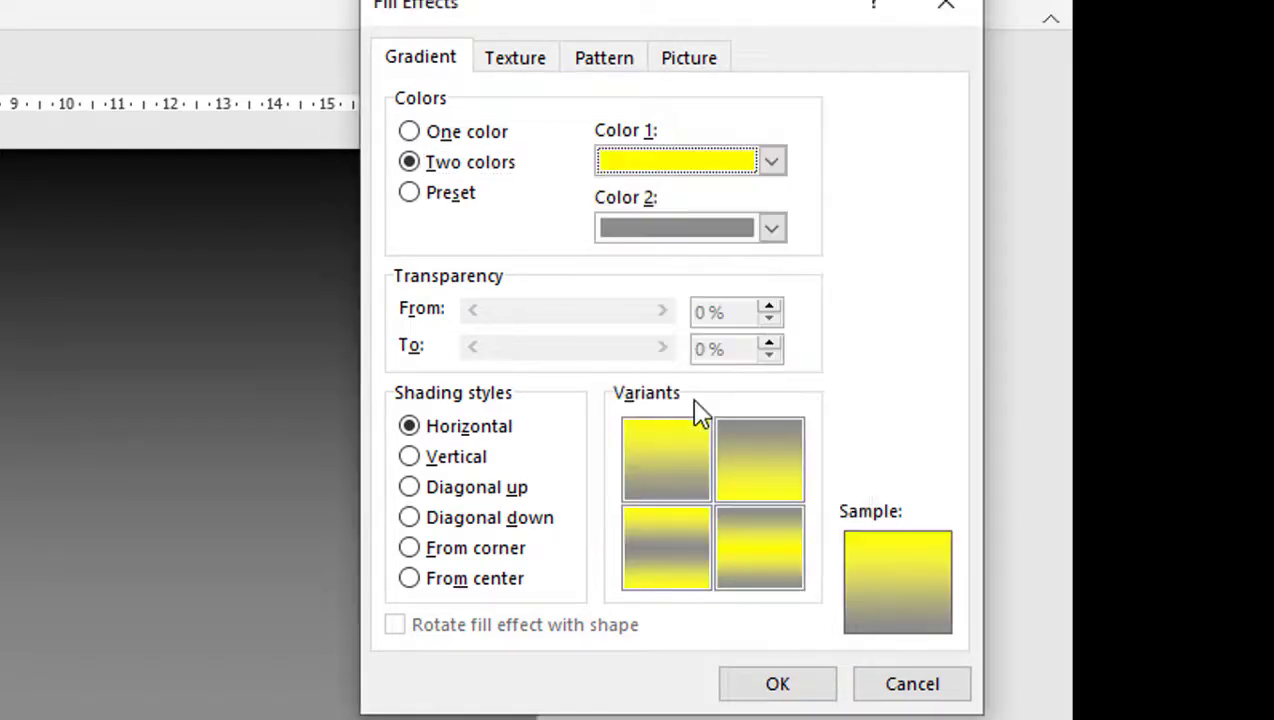
left_click(772, 229)
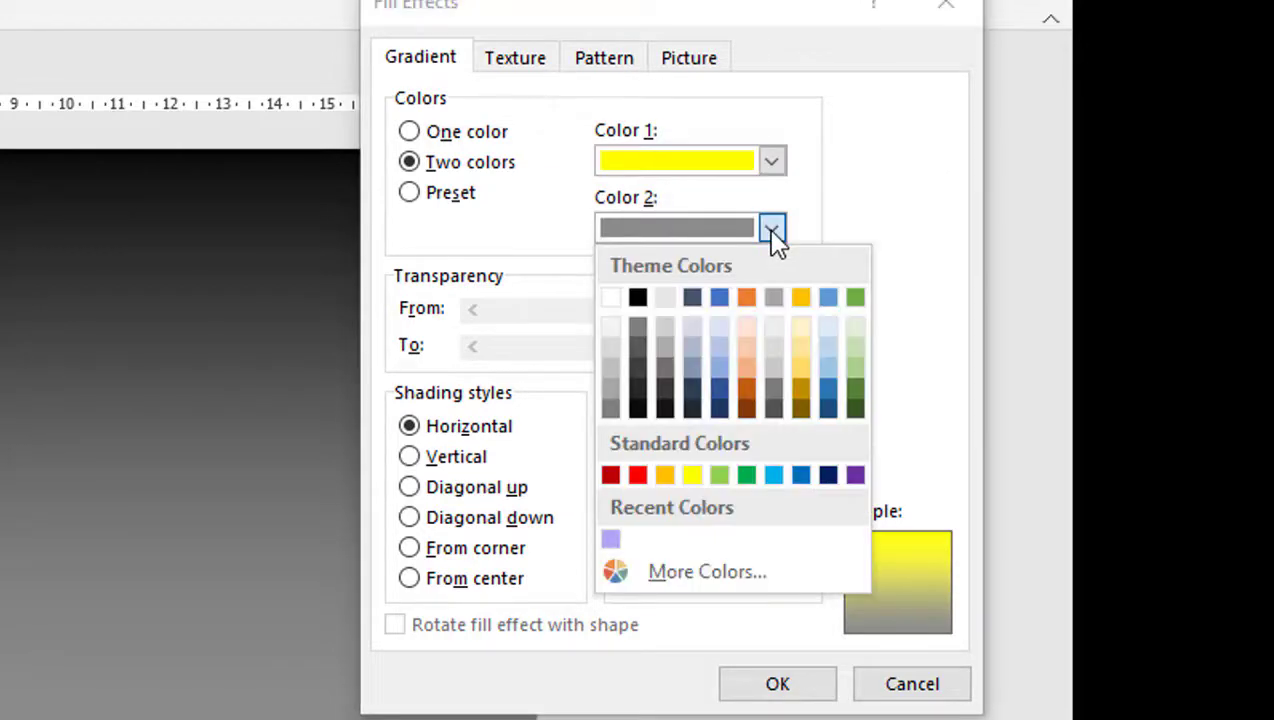
left_click(774, 475)
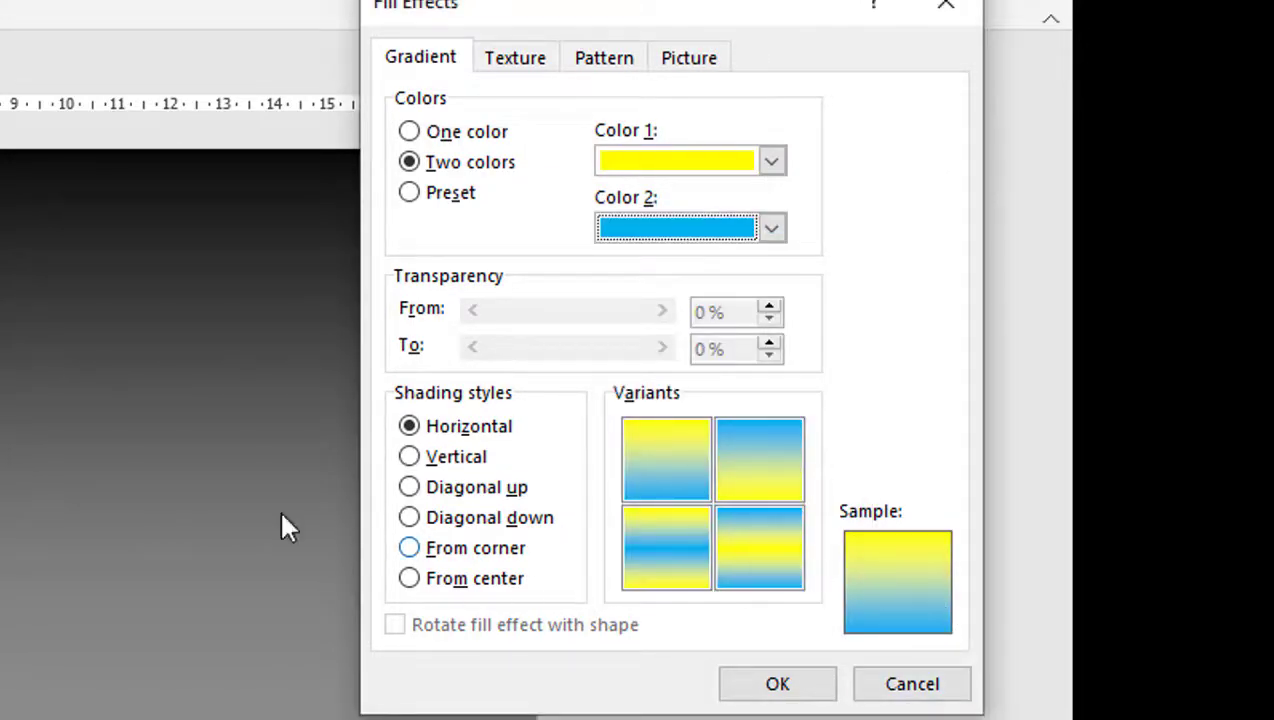
Set the gradient shading style to Diagonal down and apply it to the page.
left_click(410, 460)
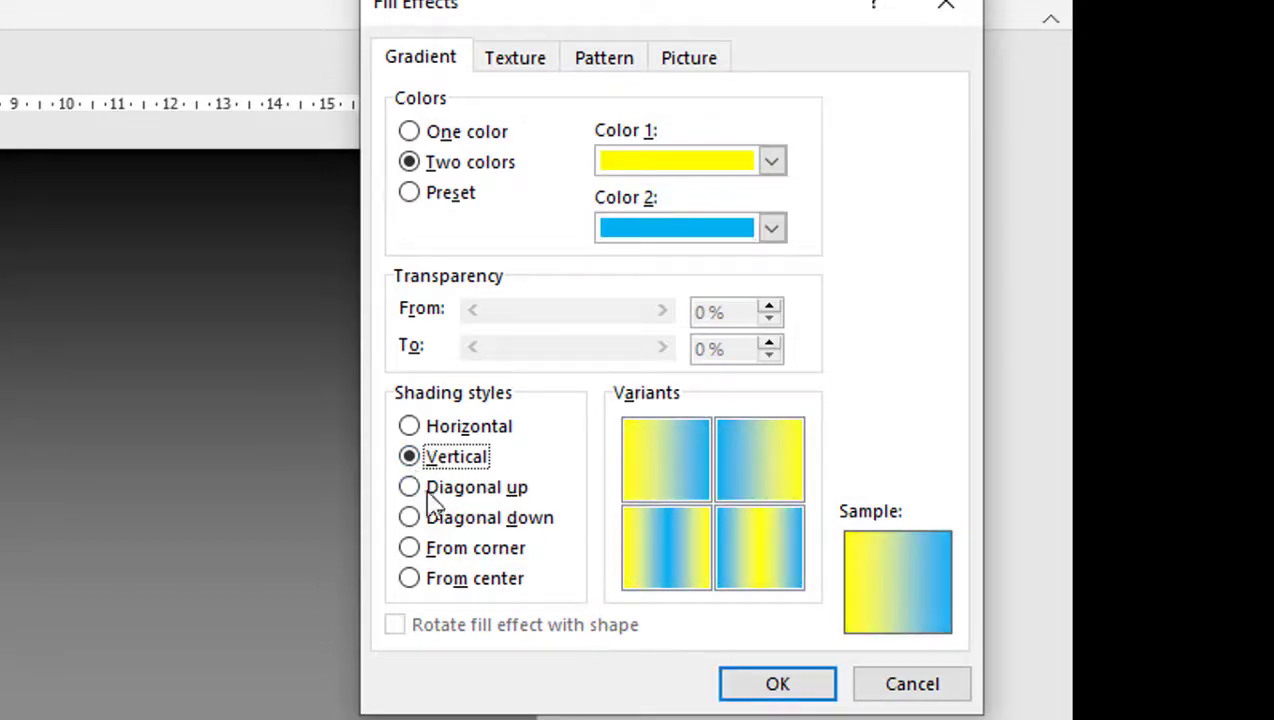
left_click(418, 490)
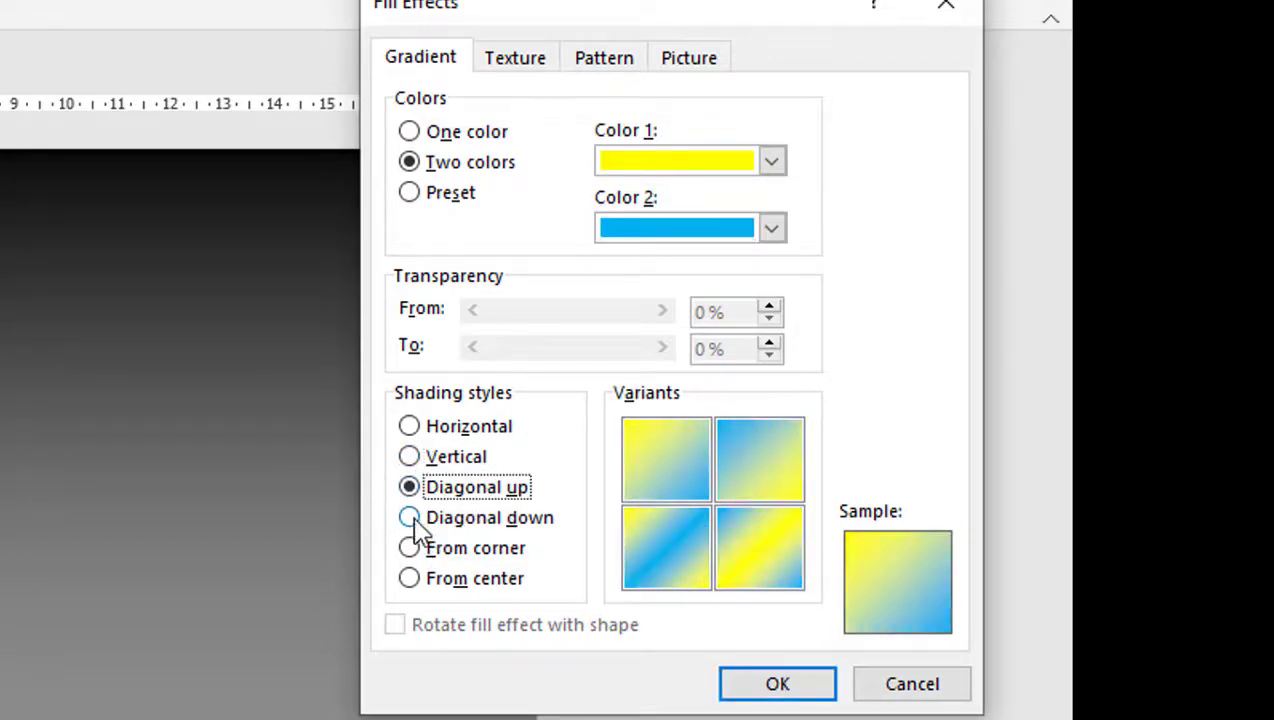
left_click(416, 522)
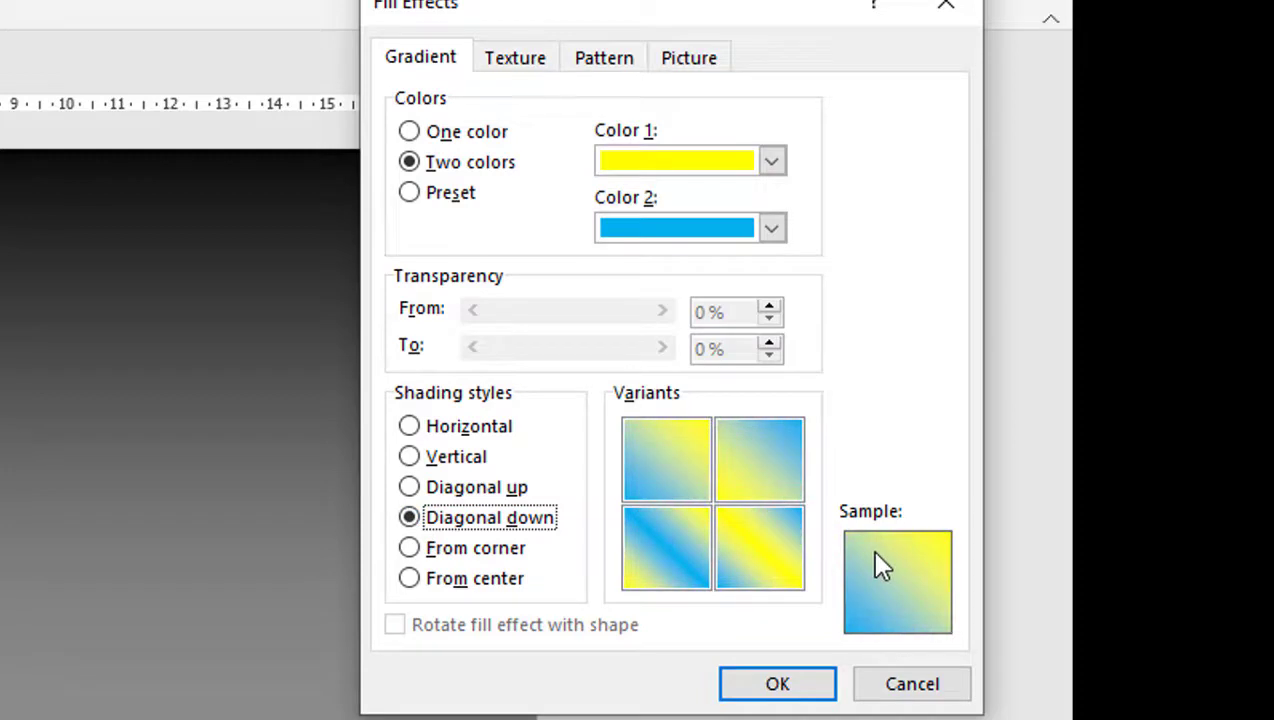
left_click(460, 563)
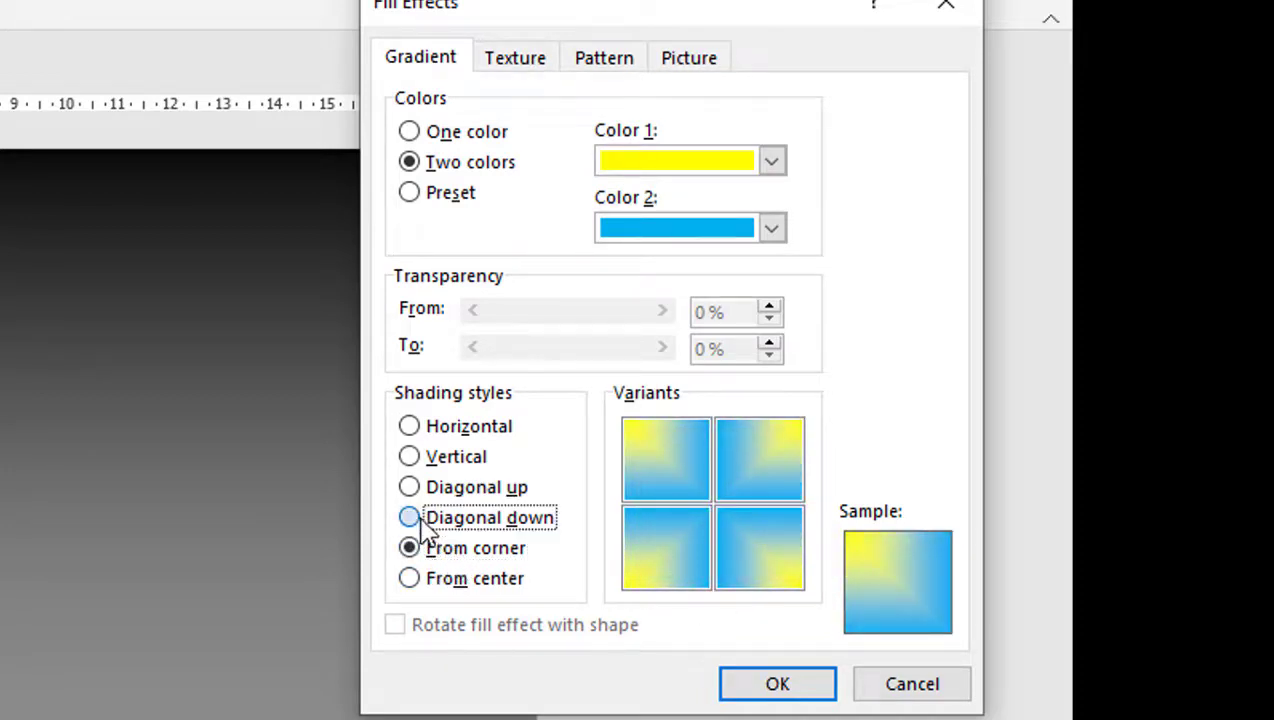
left_click(423, 518)
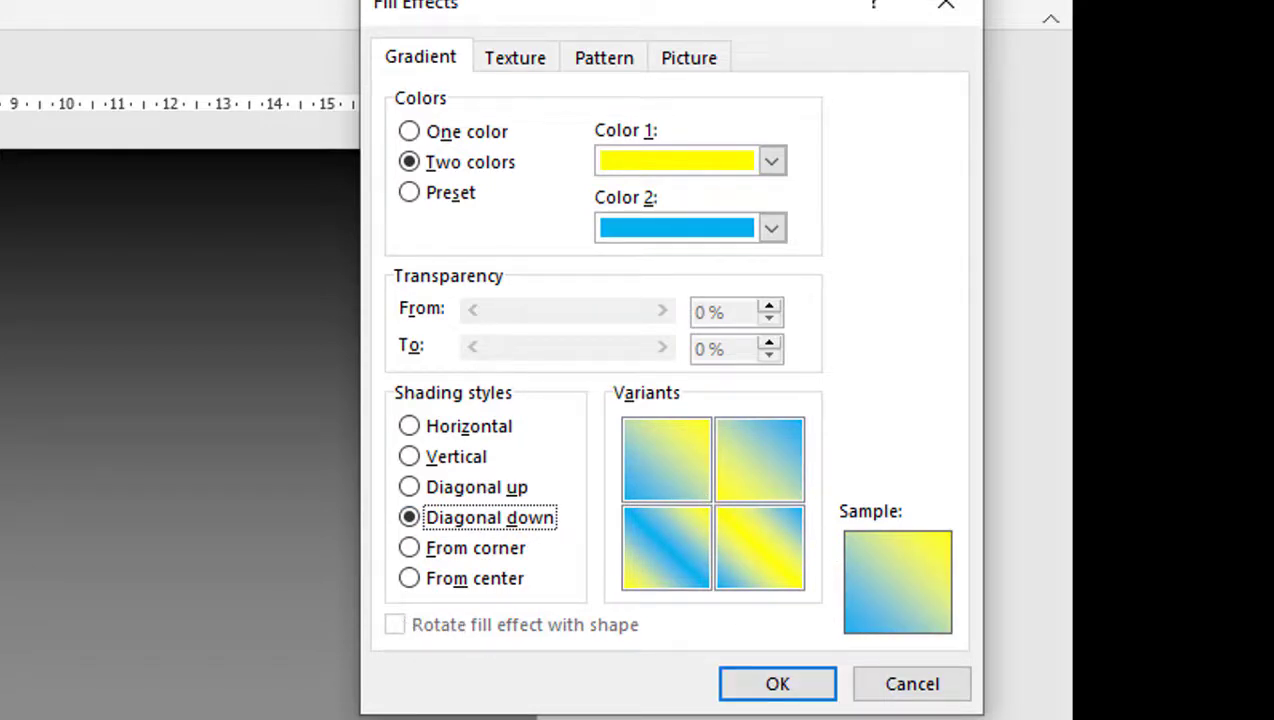
left_click(815, 689)
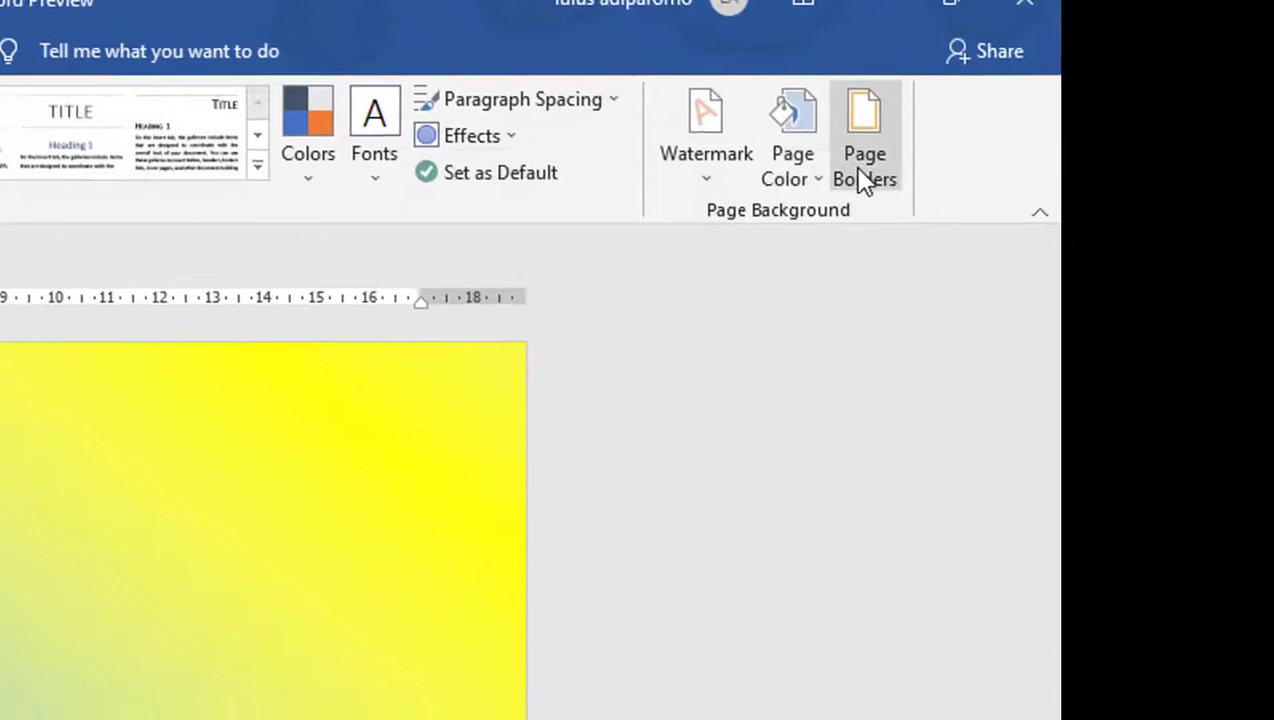
Configure a Box page border 4½ pt wide in dark blue.
left_click(872, 175)
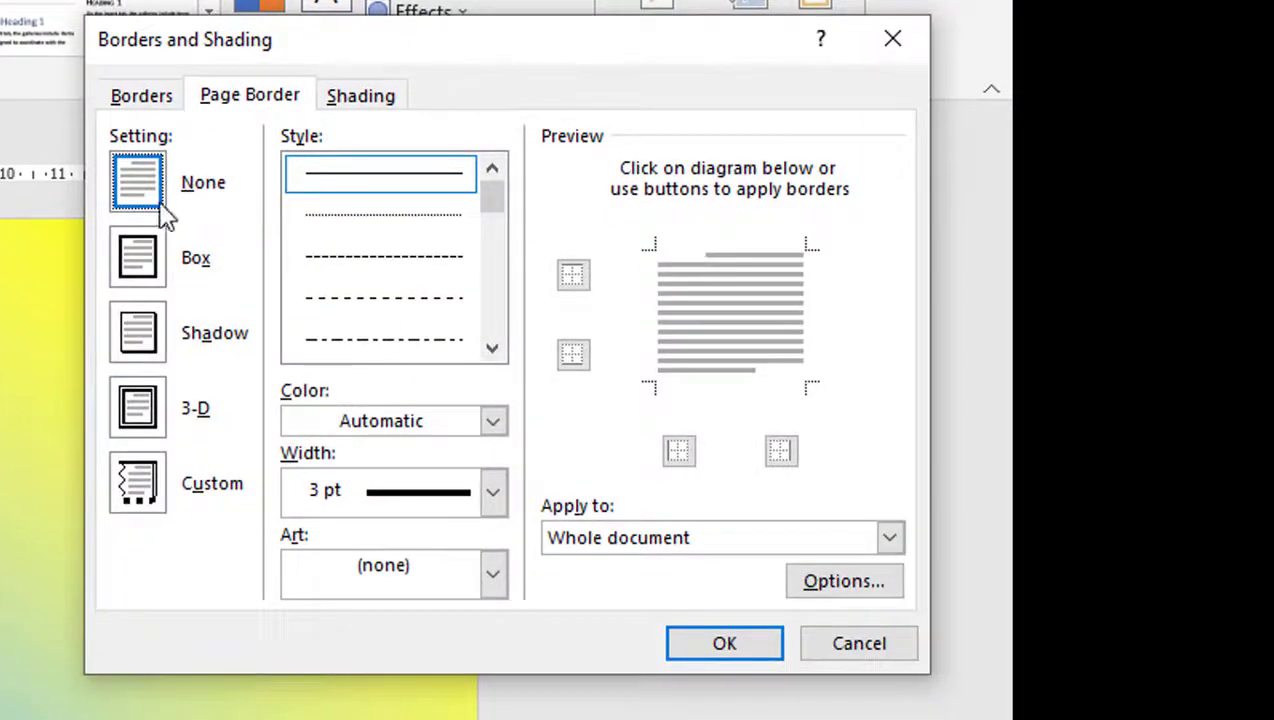
left_click(142, 264)
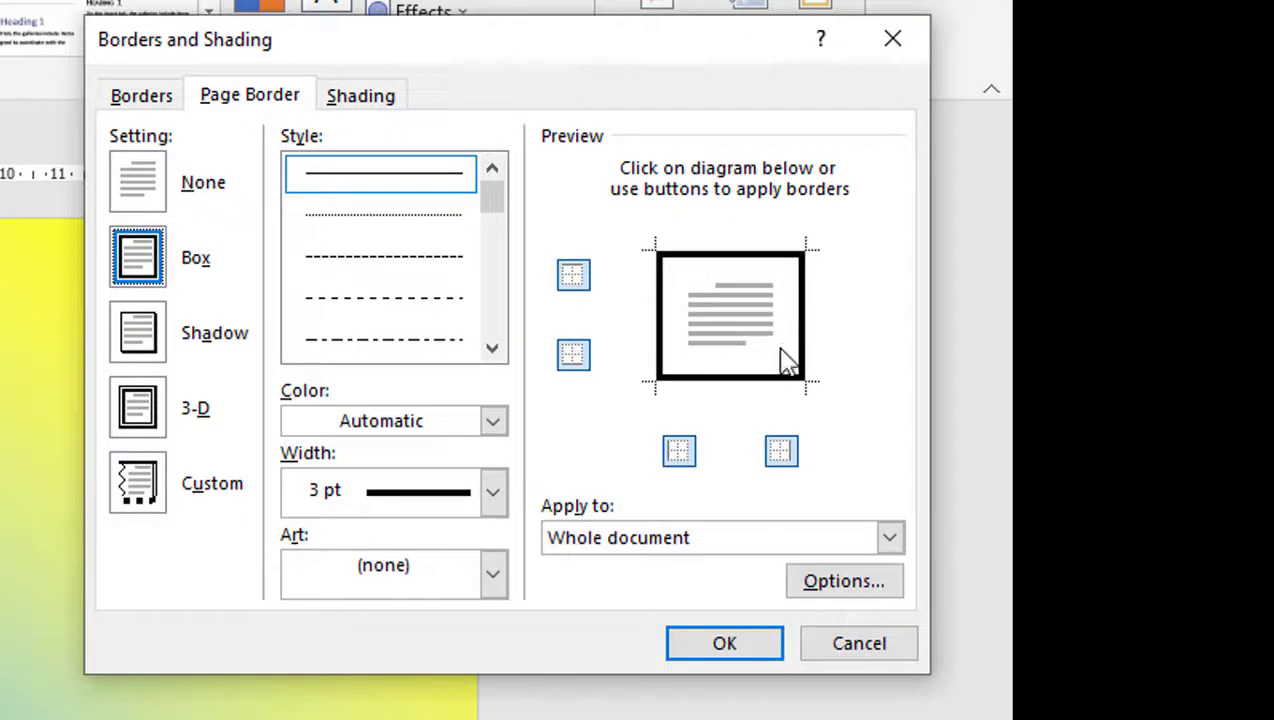
left_click(493, 491)
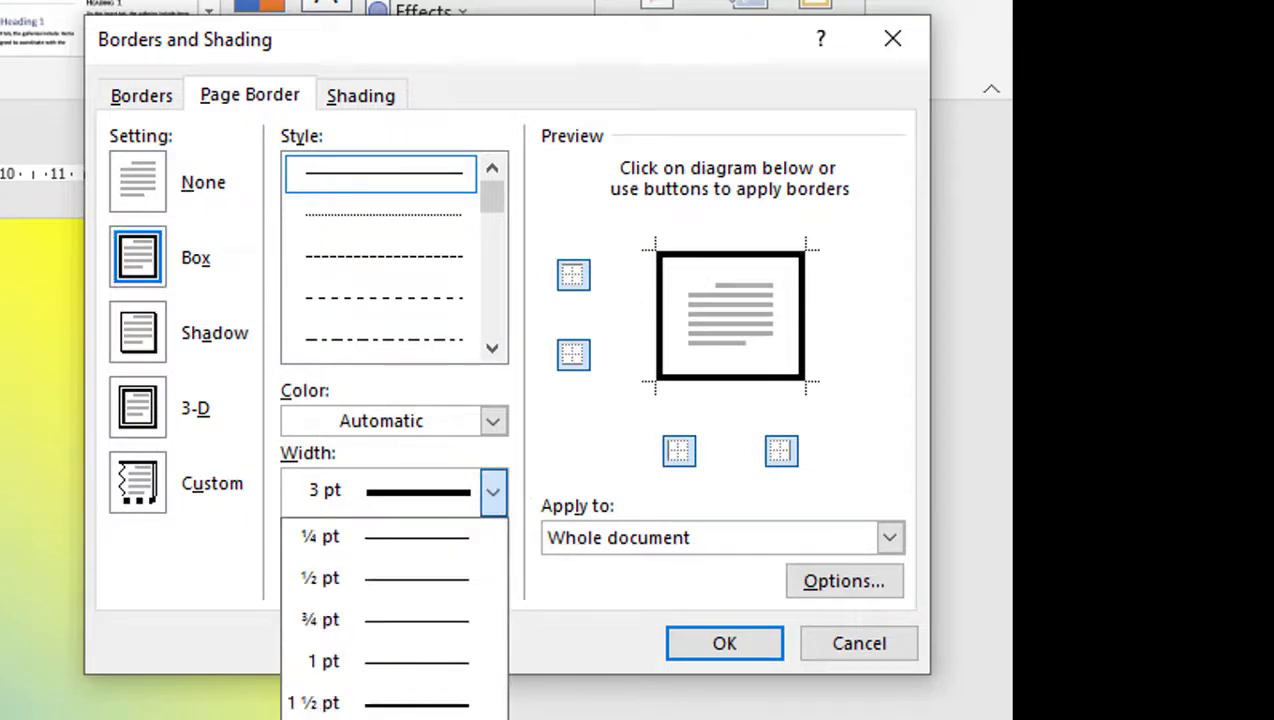
left_click(380, 719)
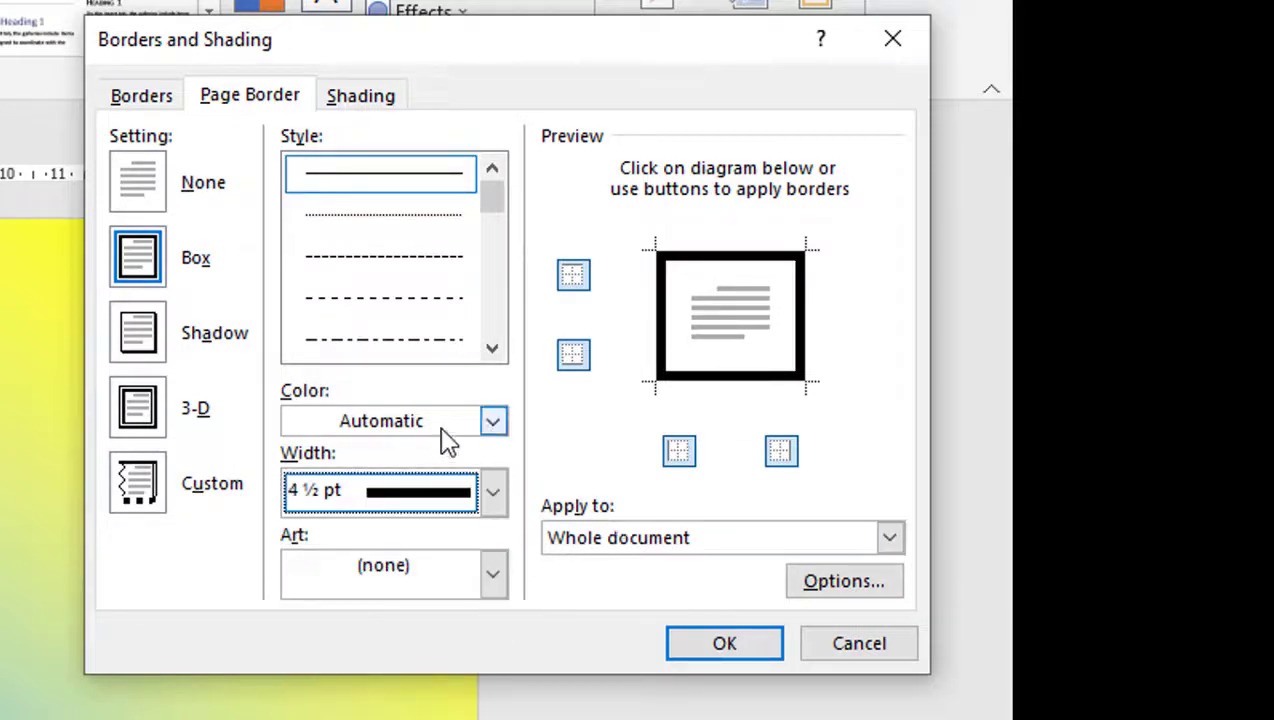
left_click(493, 421)
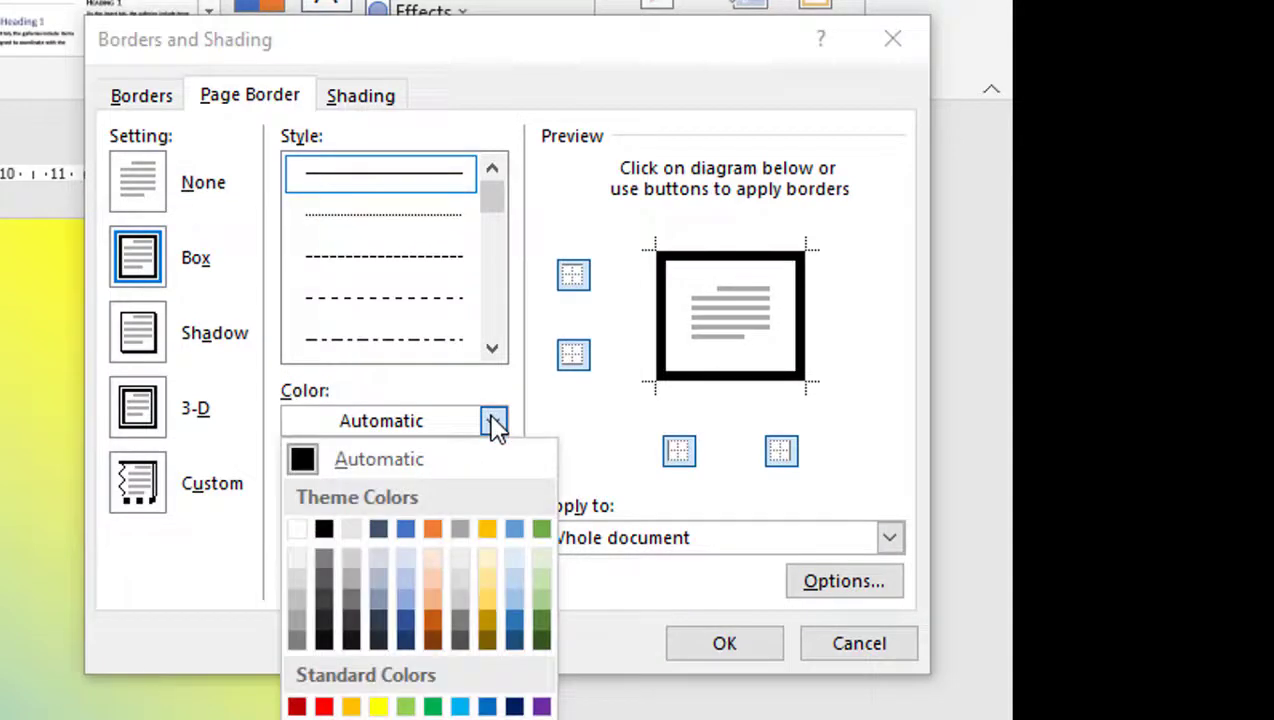
left_click(381, 707)
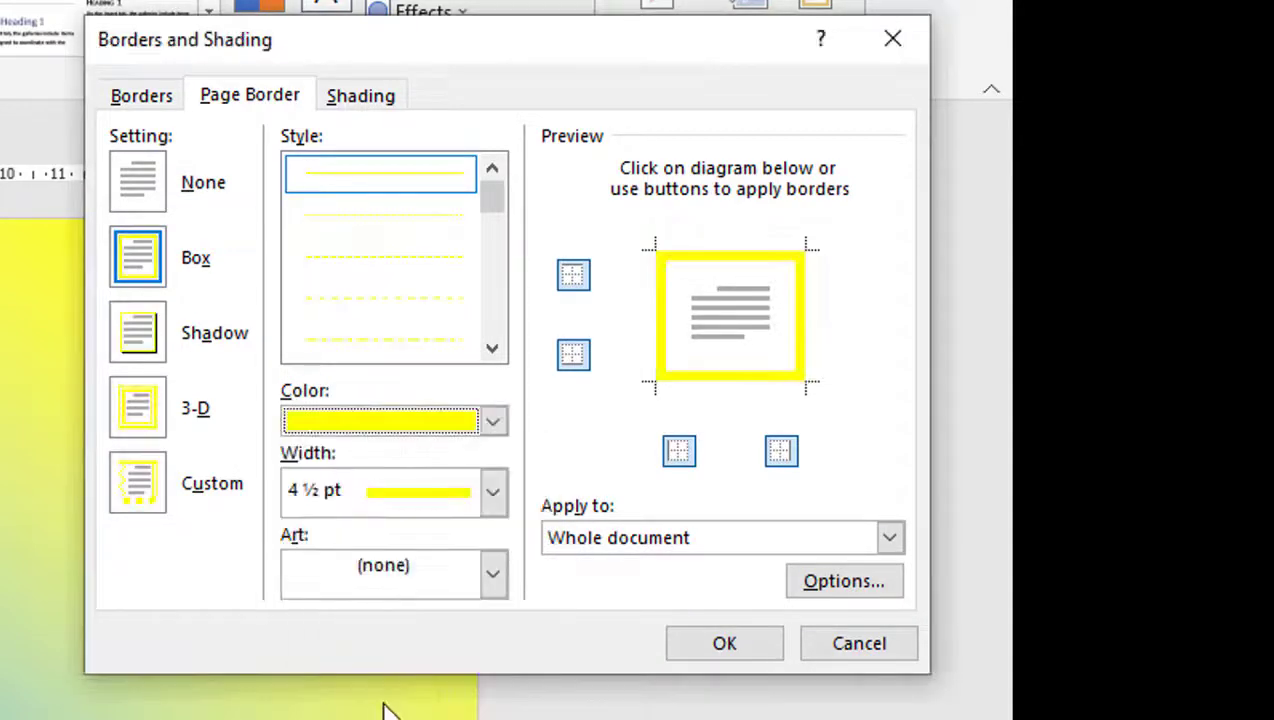
left_click(493, 421)
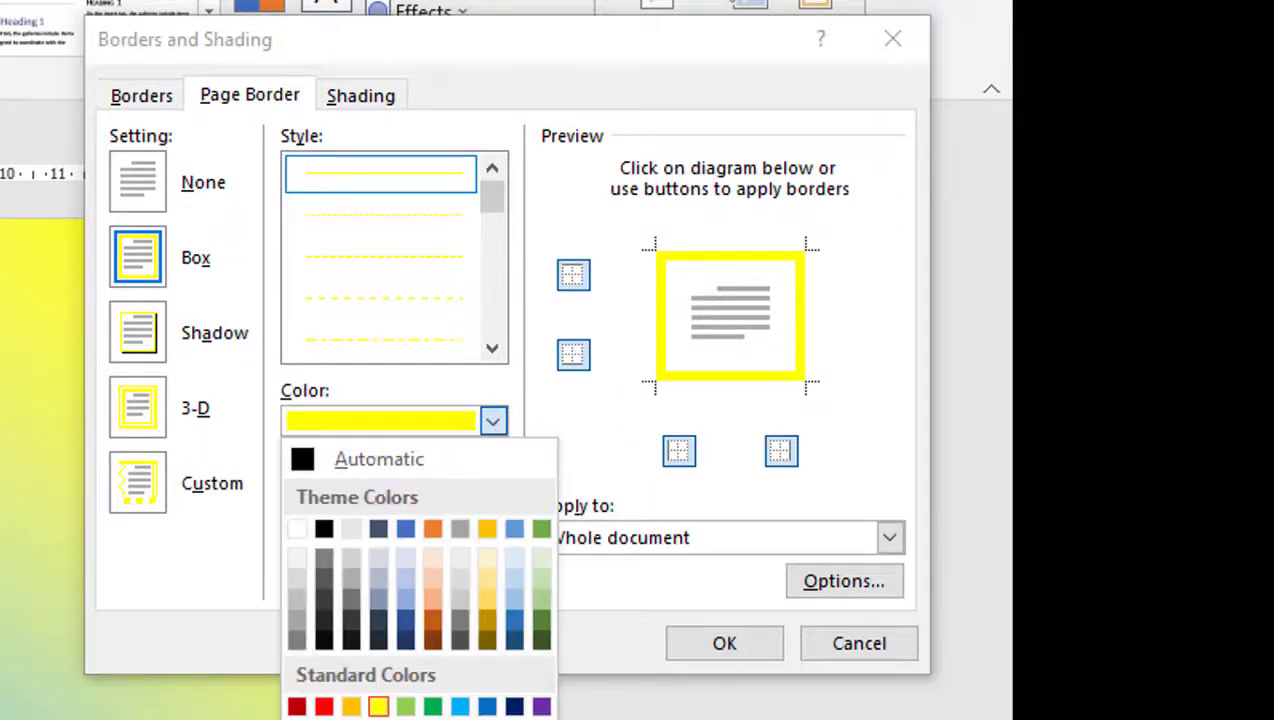
left_click(514, 707)
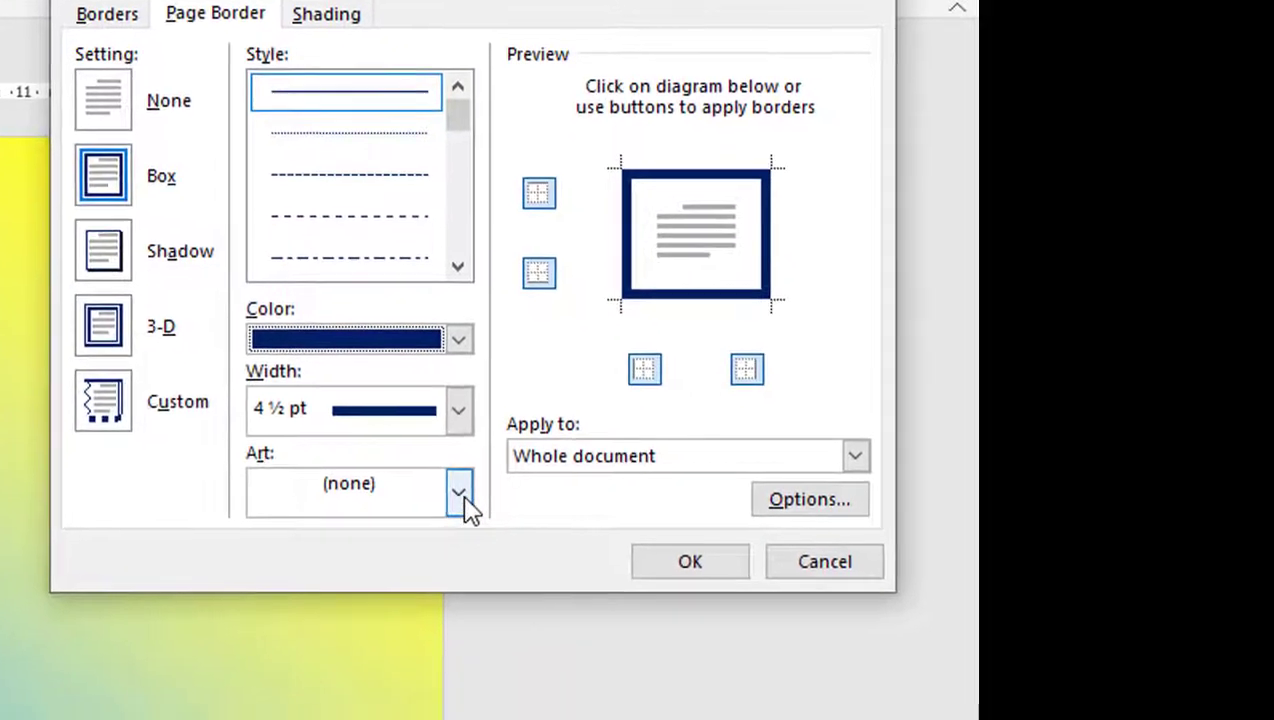
Try a snowflake art pattern for the page border.
left_click(493, 573)
scroll(350, 585, "down", 3)
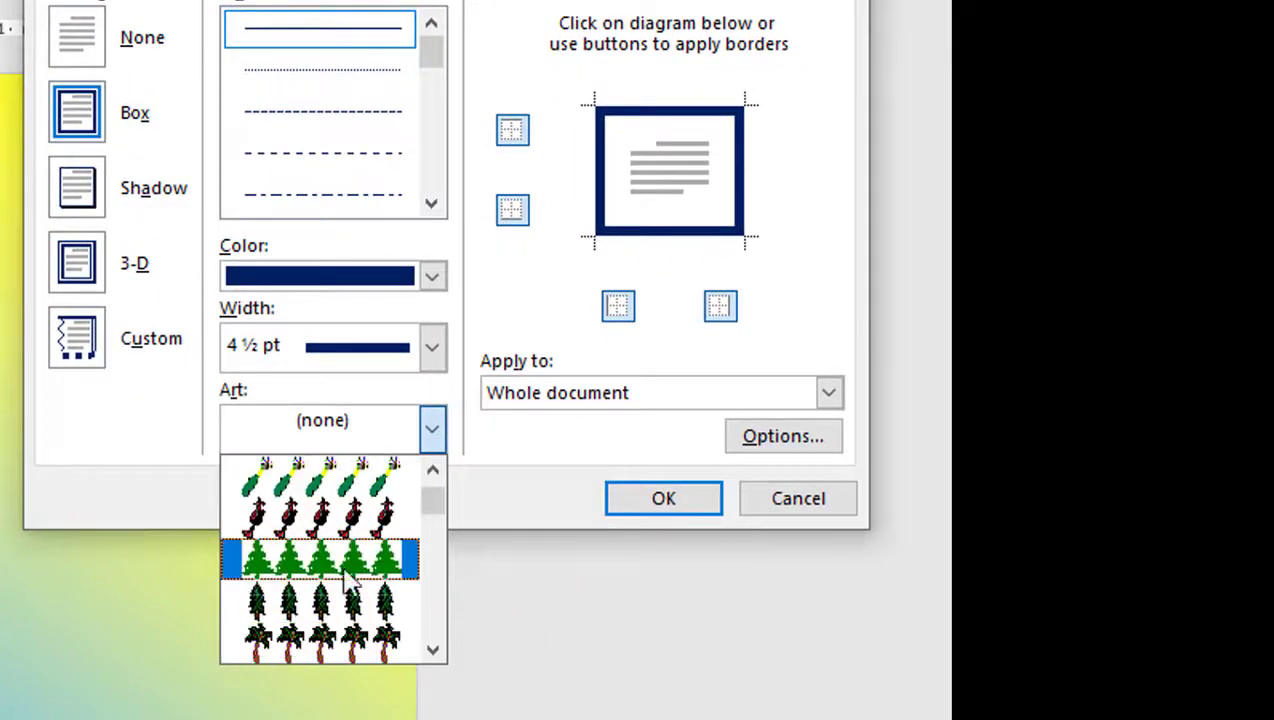
scroll(350, 585, "down", 3)
scroll(360, 570, "down", 3)
scroll(350, 560, "down", 3)
scroll(340, 555, "down", 3)
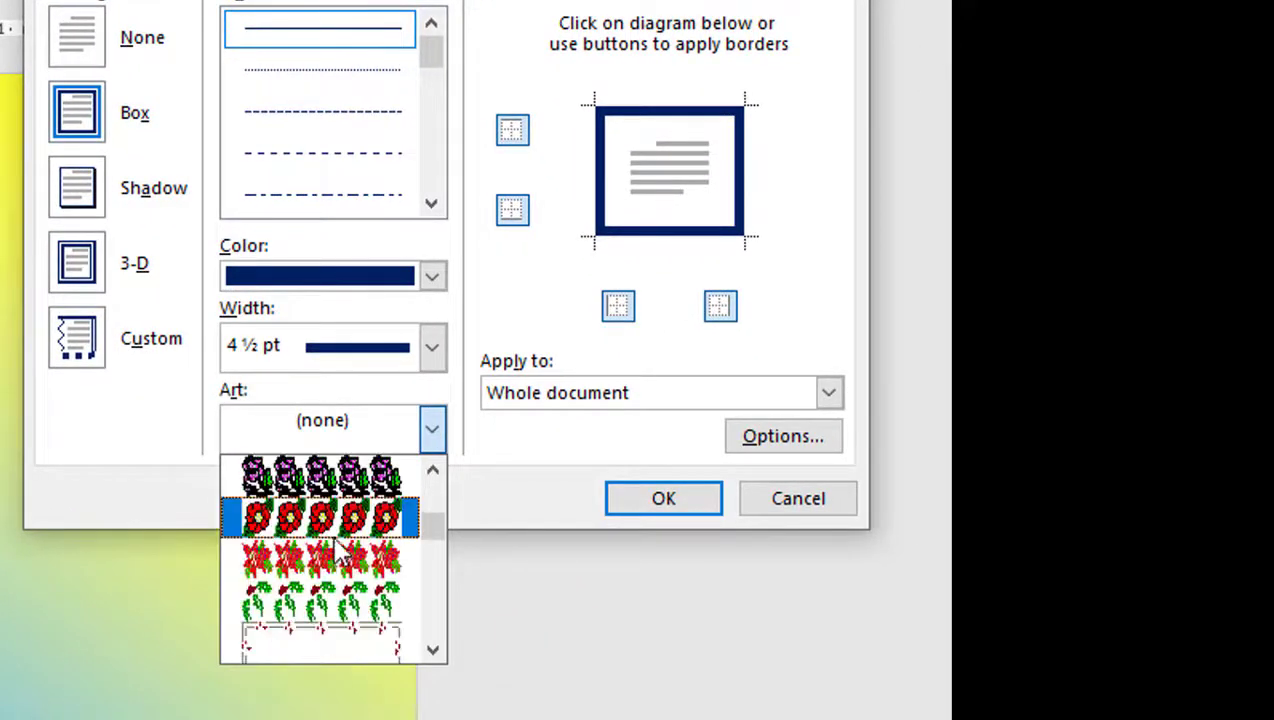
scroll(340, 555, "down", 3)
scroll(342, 580, "down", 3)
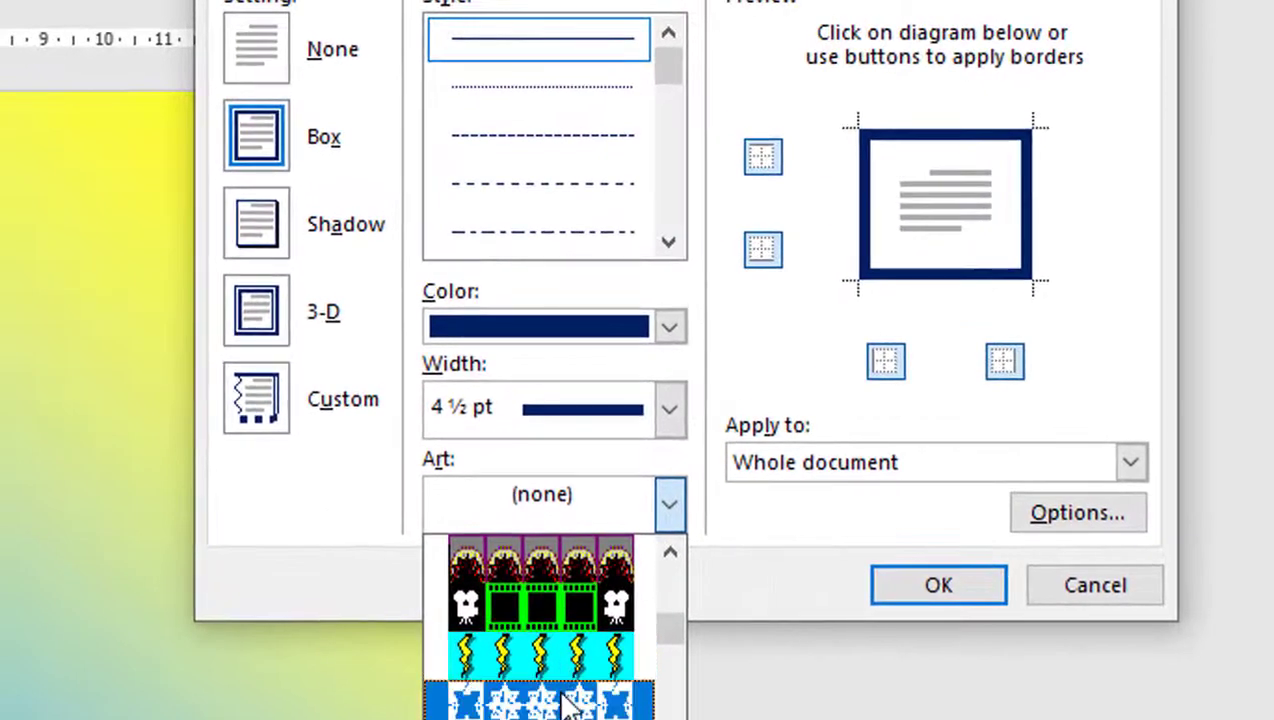
left_click(342, 601)
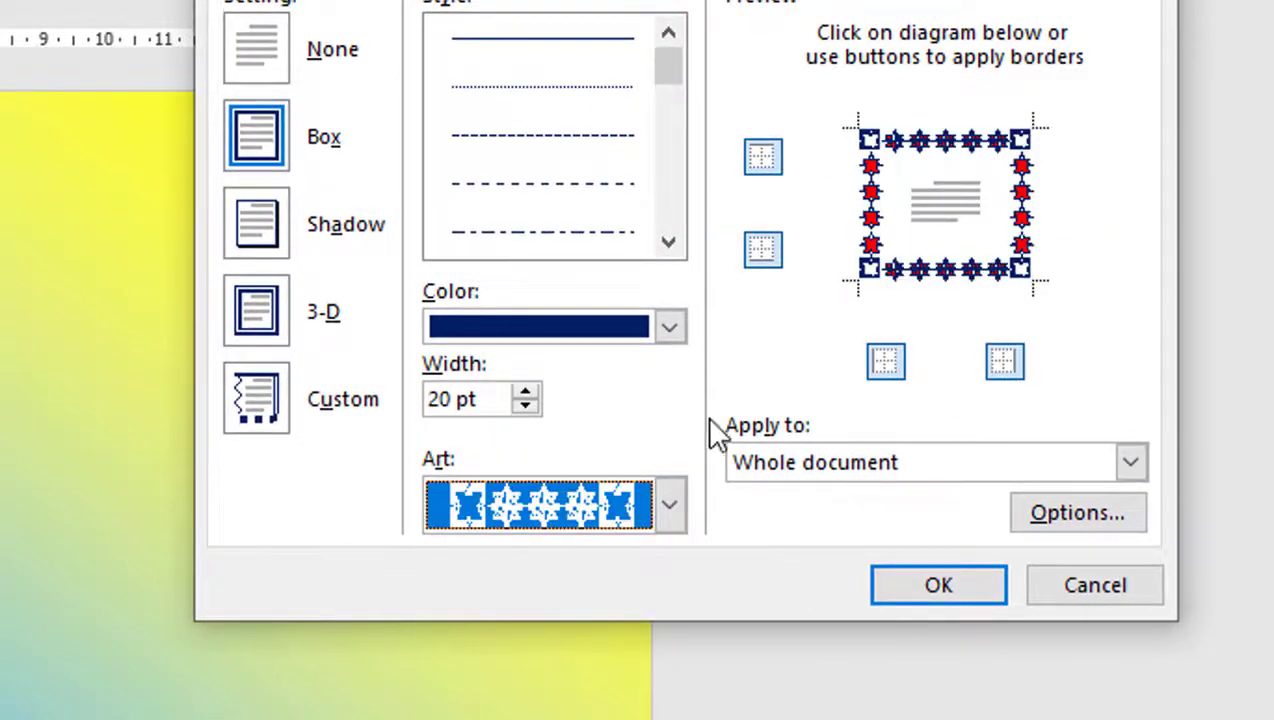
Switch the border art to the circle-and-bar design, 31 pt wide.
left_click(669, 506)
scroll(606, 683, "down", 2)
scroll(615, 690, "down", 2)
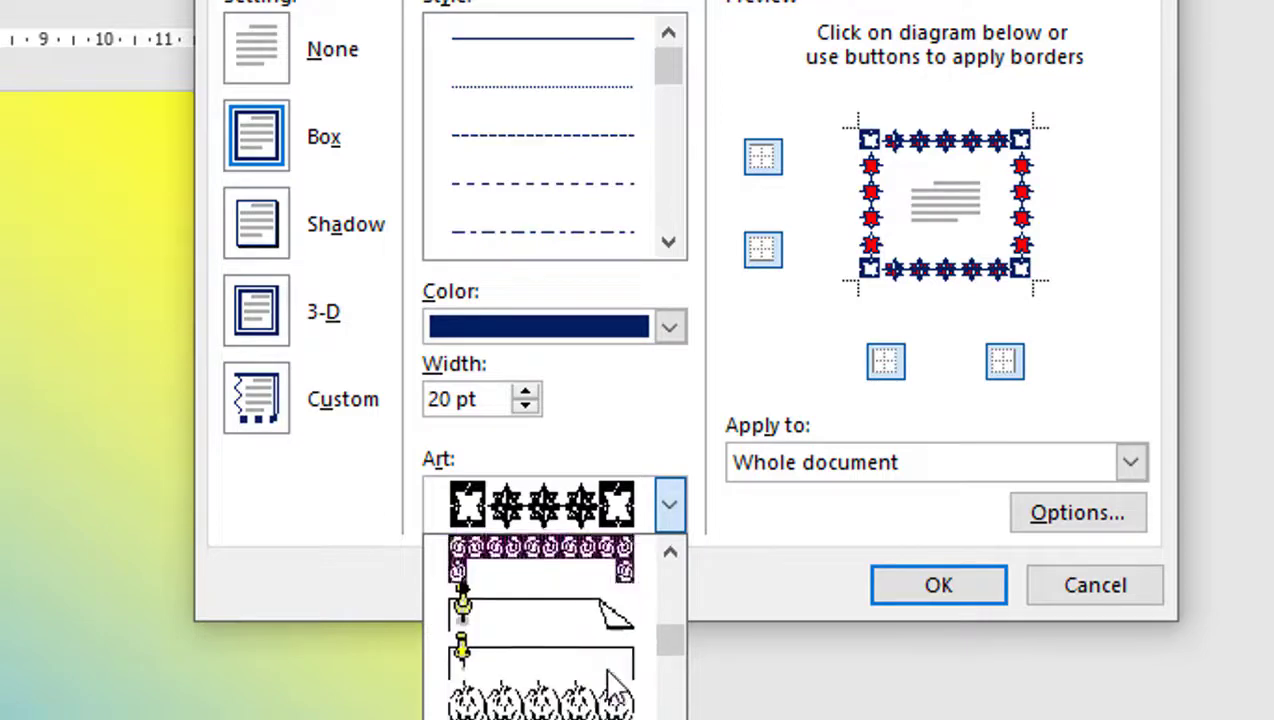
scroll(612, 690, "down", 2)
scroll(597, 611, "down", 2)
scroll(605, 625, "down", 2)
scroll(565, 700, "down", 2)
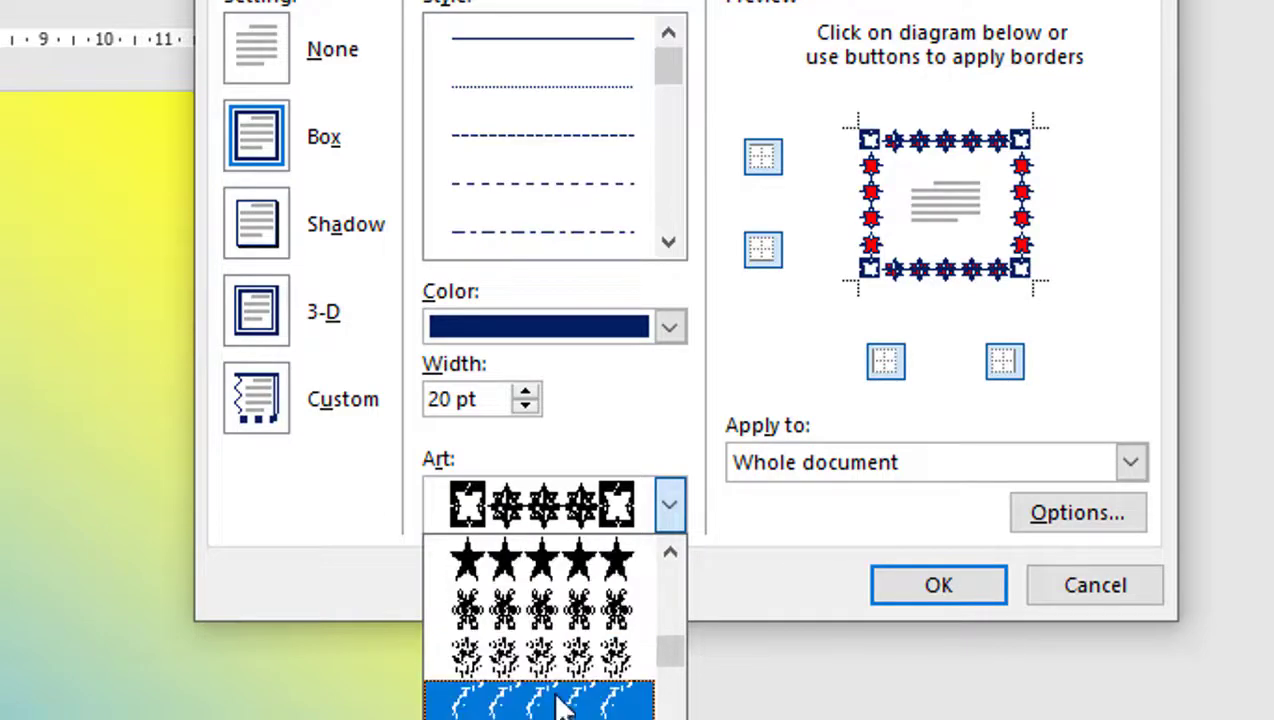
scroll(565, 700, "down", 2)
scroll(620, 670, "down", 2)
scroll(628, 690, "down", 2)
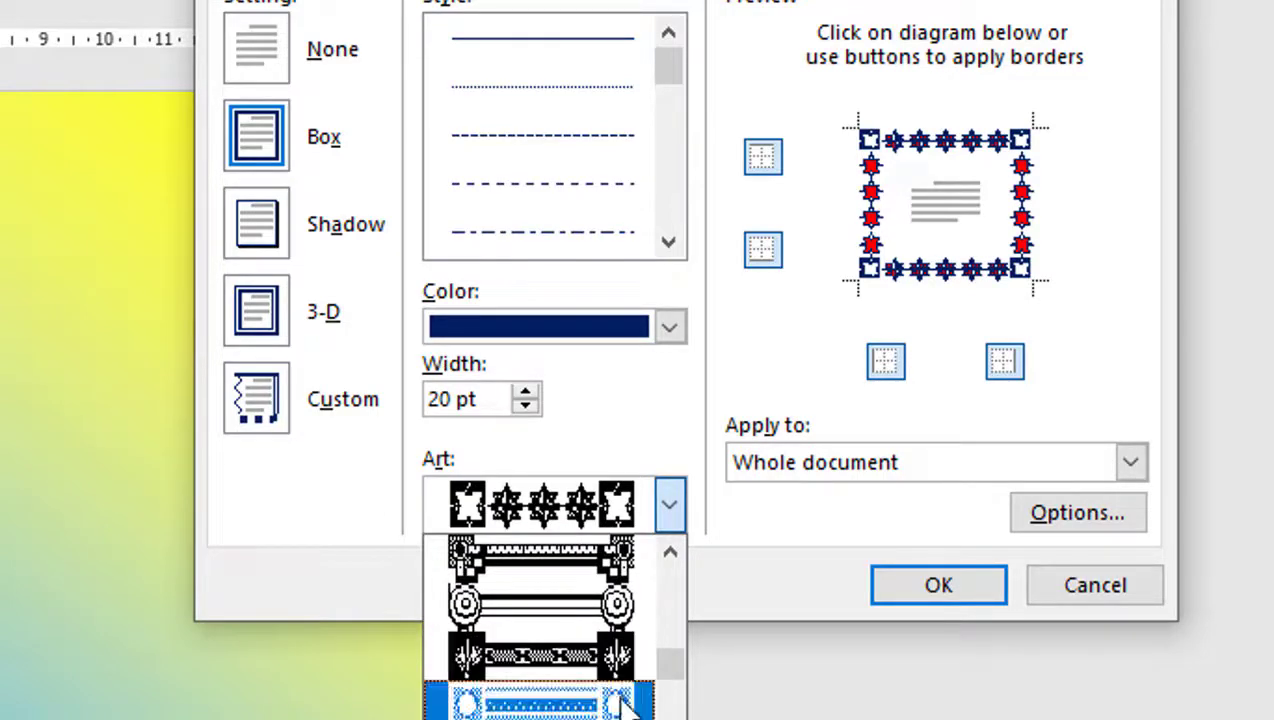
left_click(583, 604)
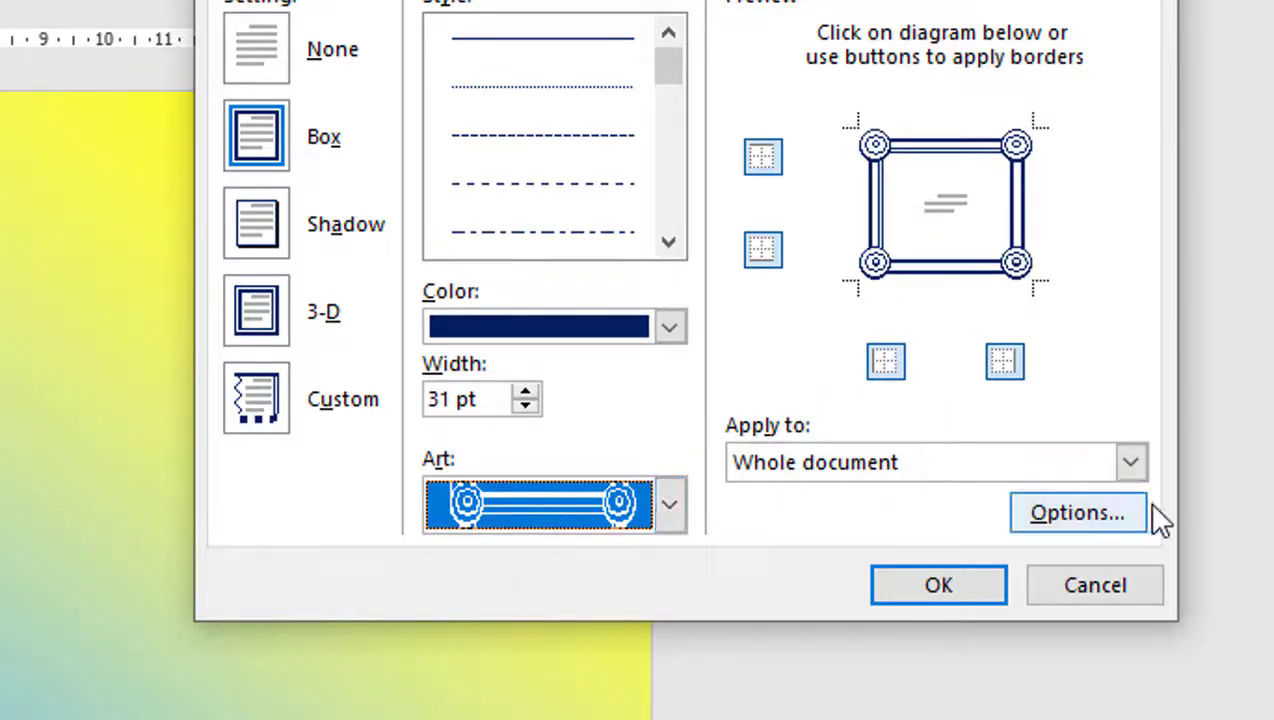
Apply the circle-and-bar art border at 30 pt to the first page only.
left_click(1132, 456)
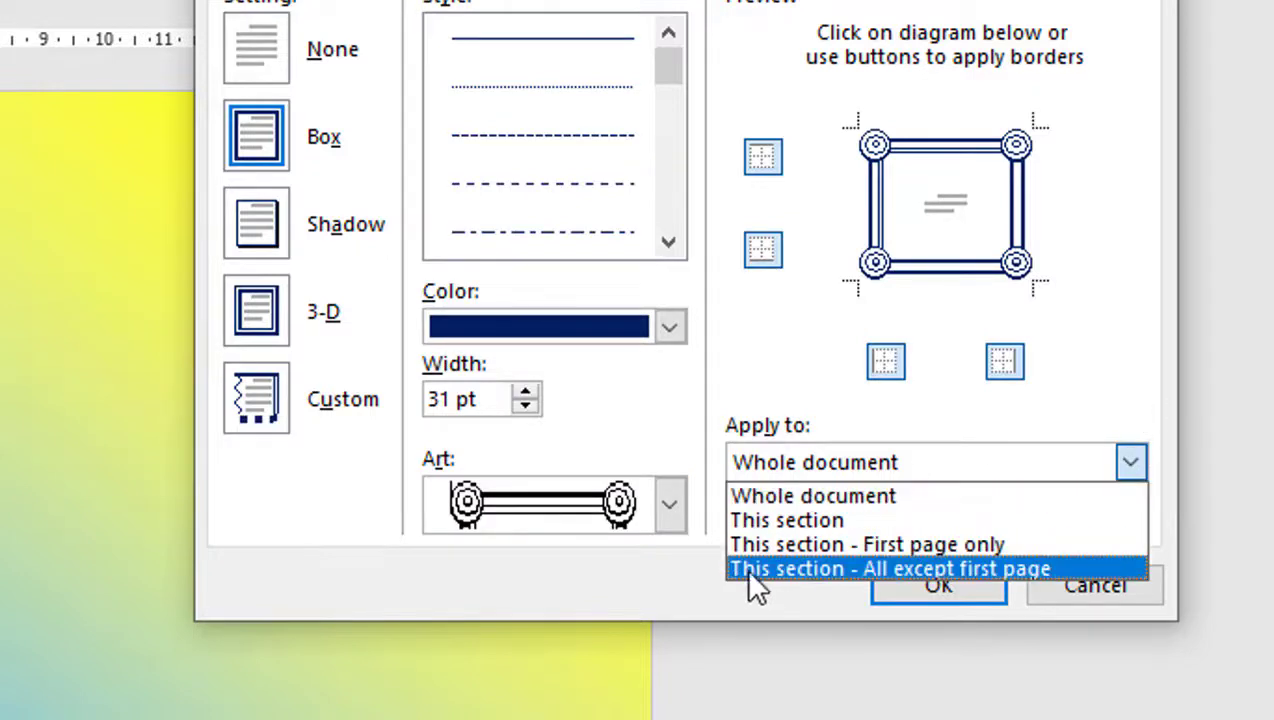
left_click(831, 542)
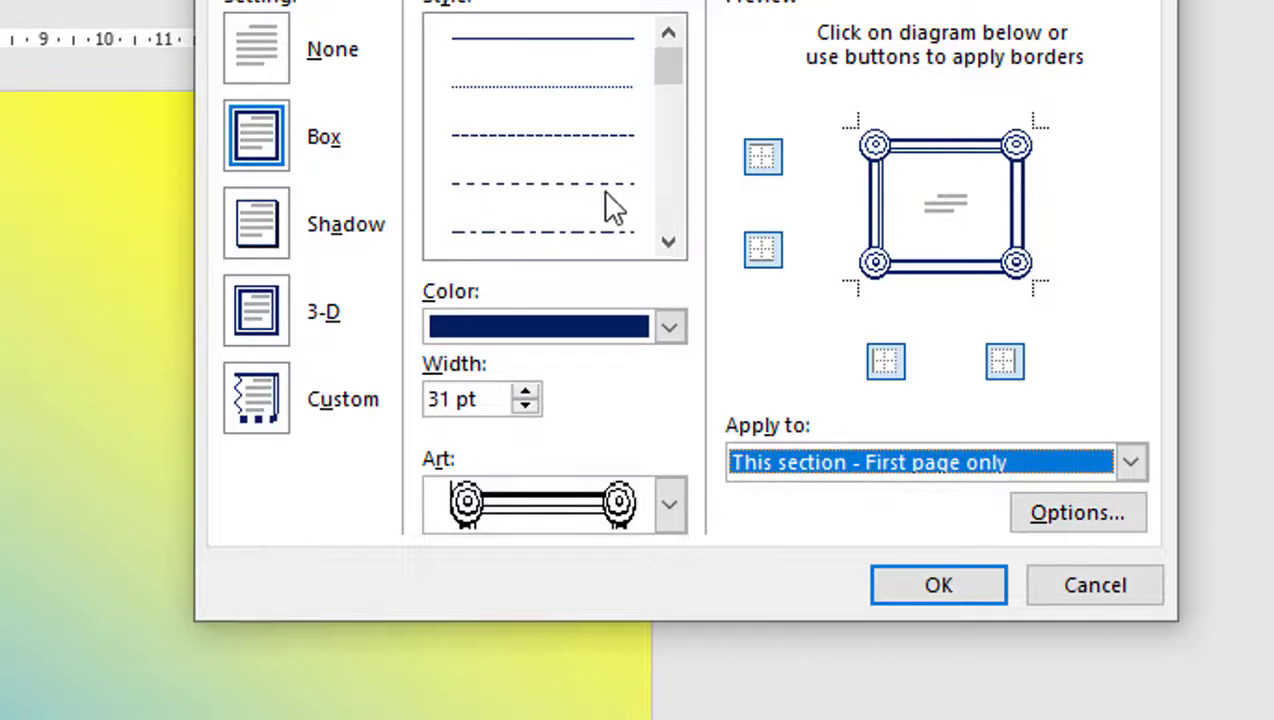
left_click(526, 405)
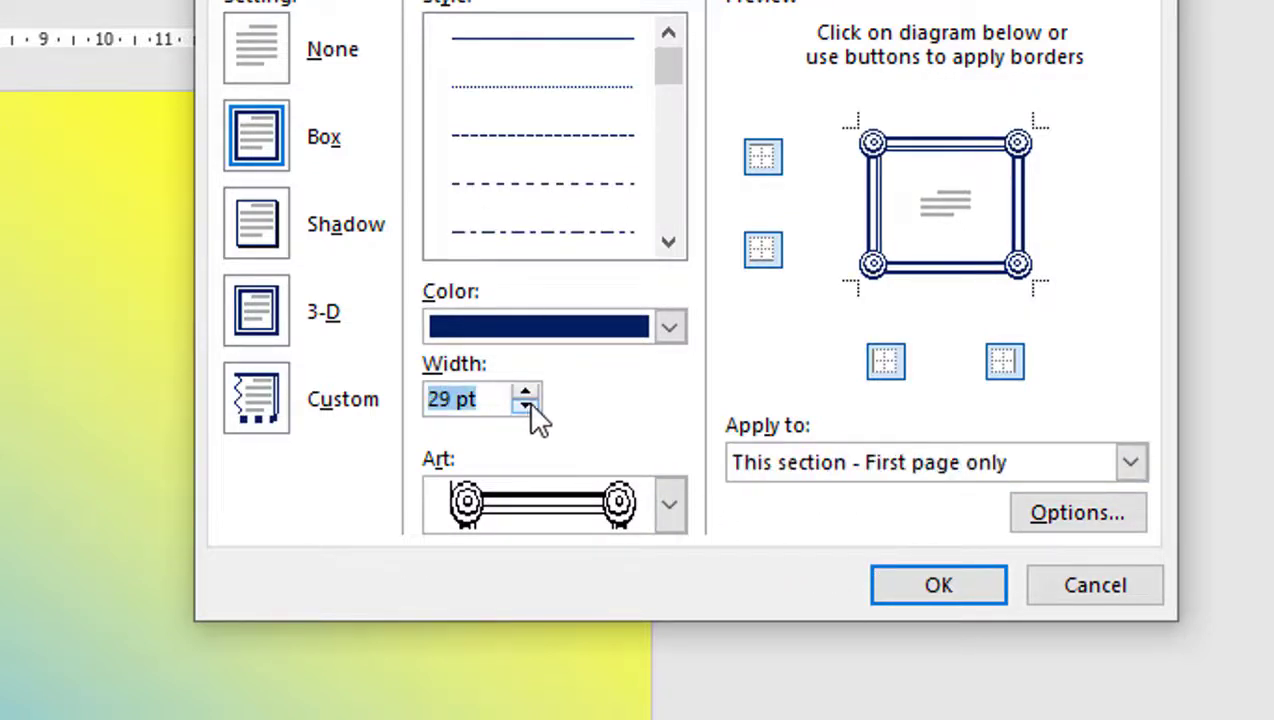
left_click(526, 405)
left_click(526, 405)
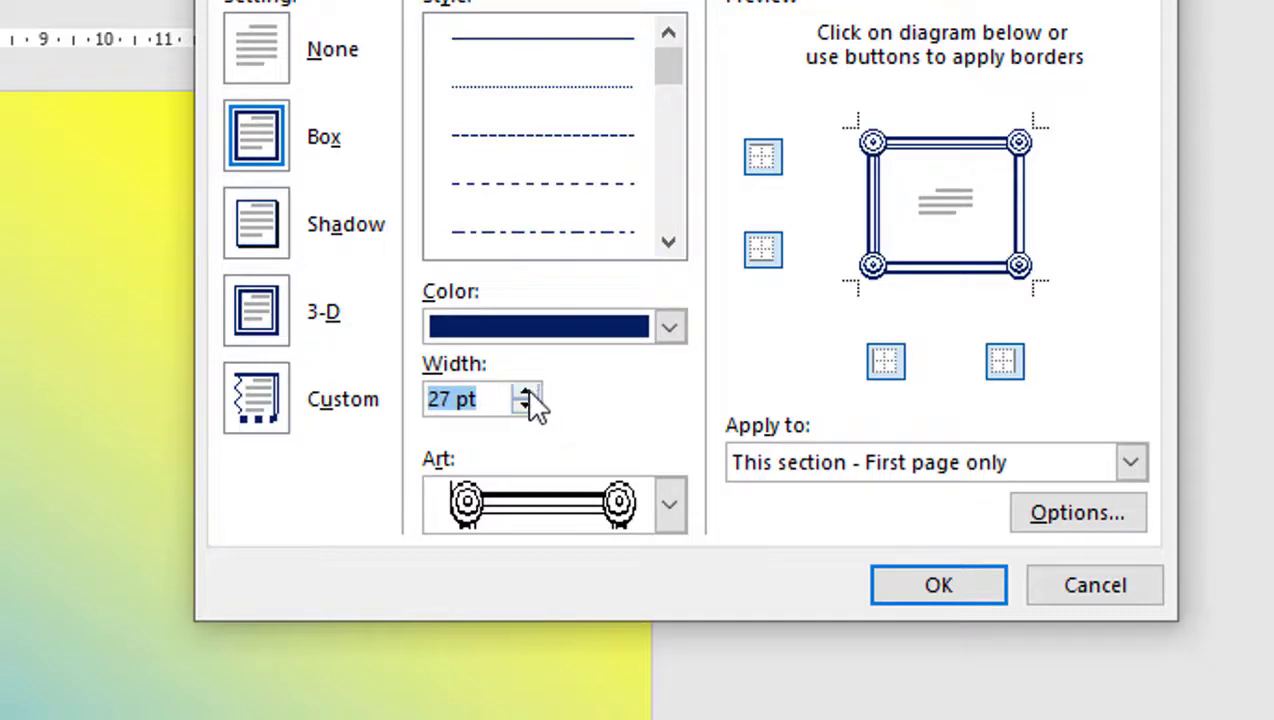
left_click(526, 395)
left_click(526, 395)
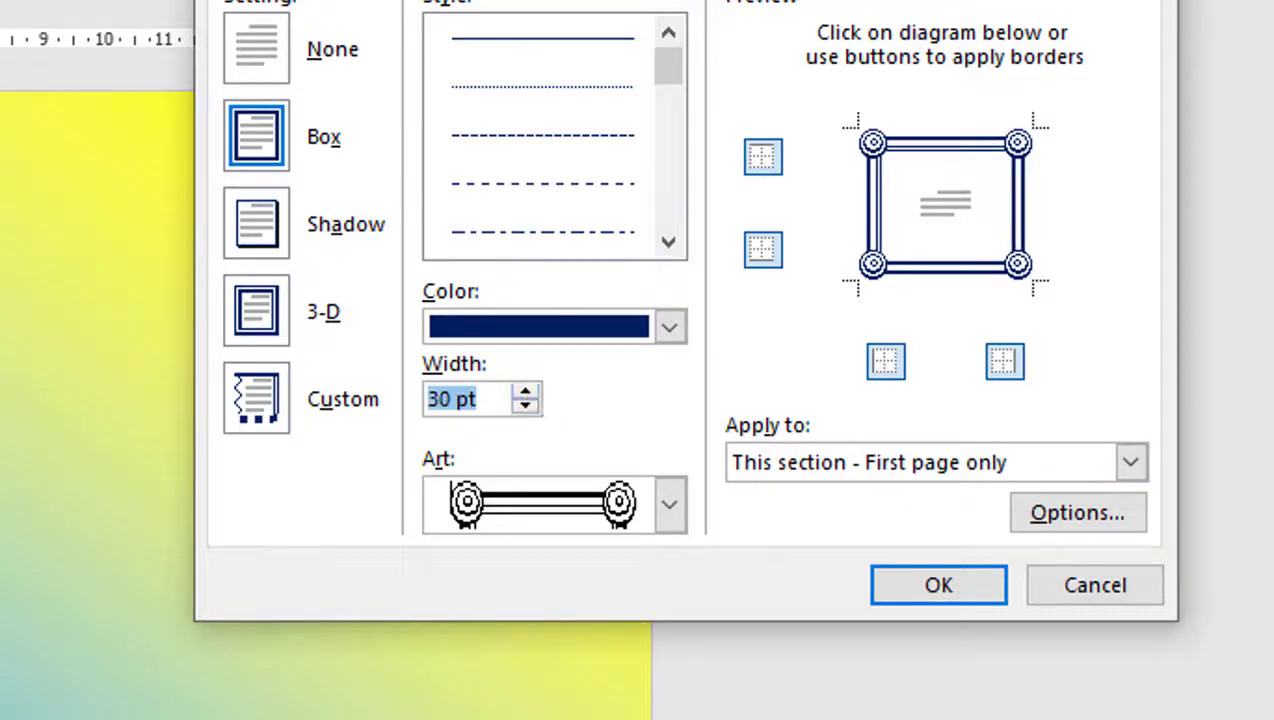
left_click(906, 590)
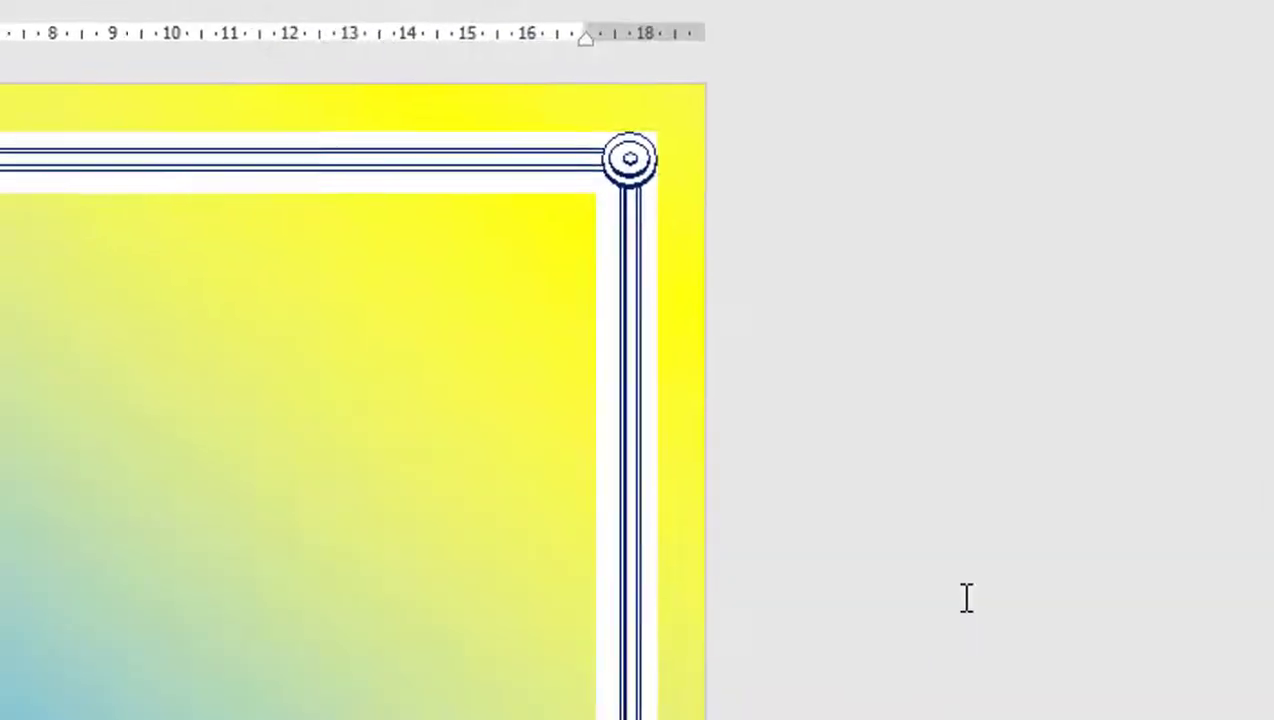
scroll(990, 360, "down", 5)
scroll(1005, 410, "down", 5)
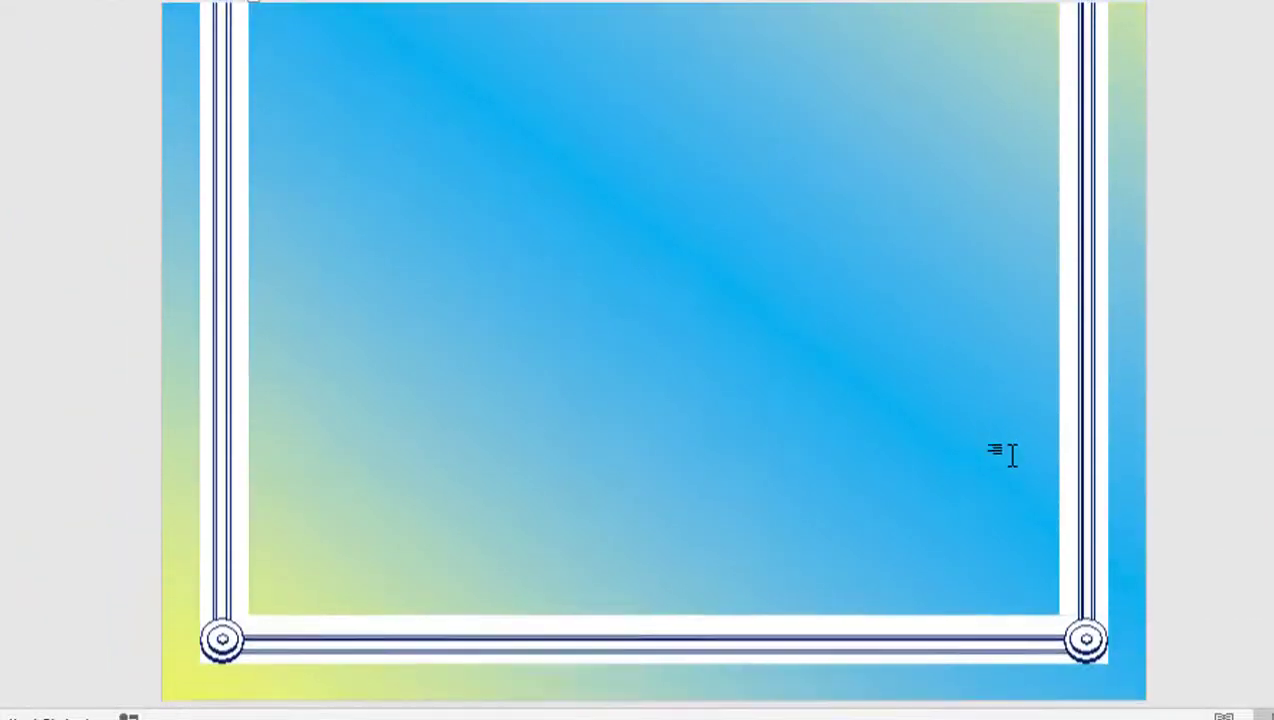
scroll(1070, 445, "down", 5)
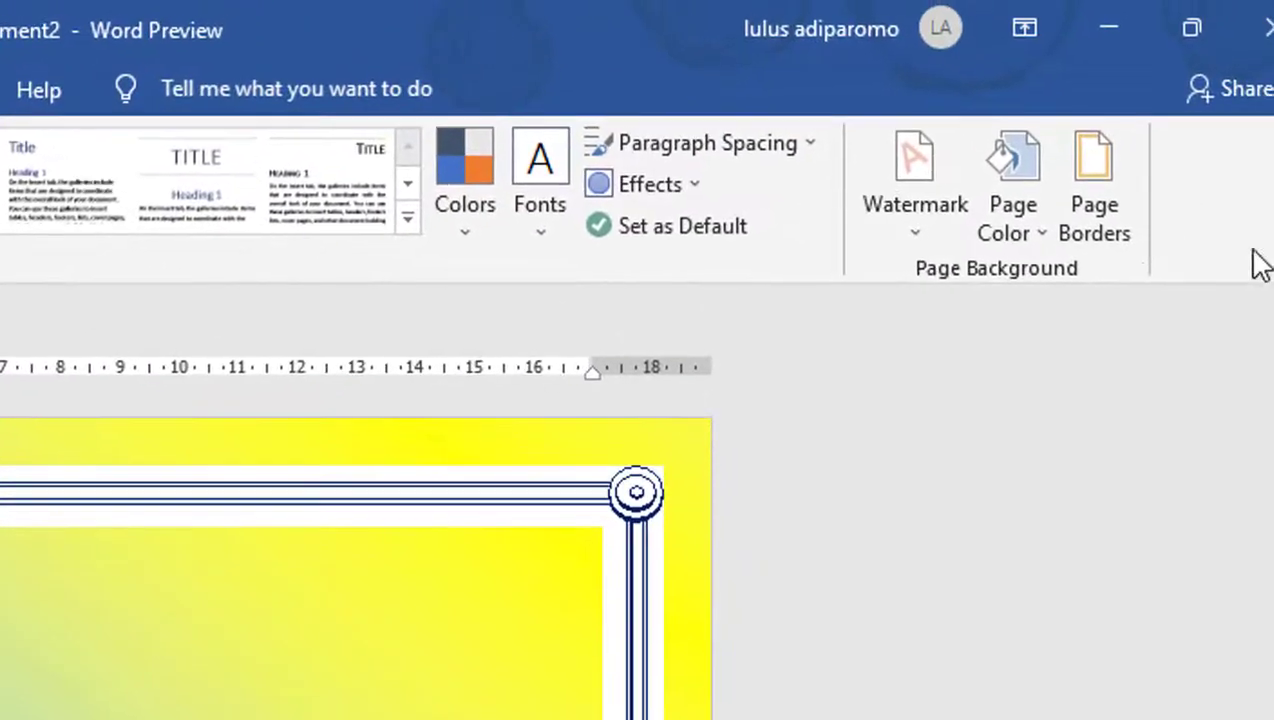
Change the first-page art border to red with the Shadow setting.
left_click(1126, 243)
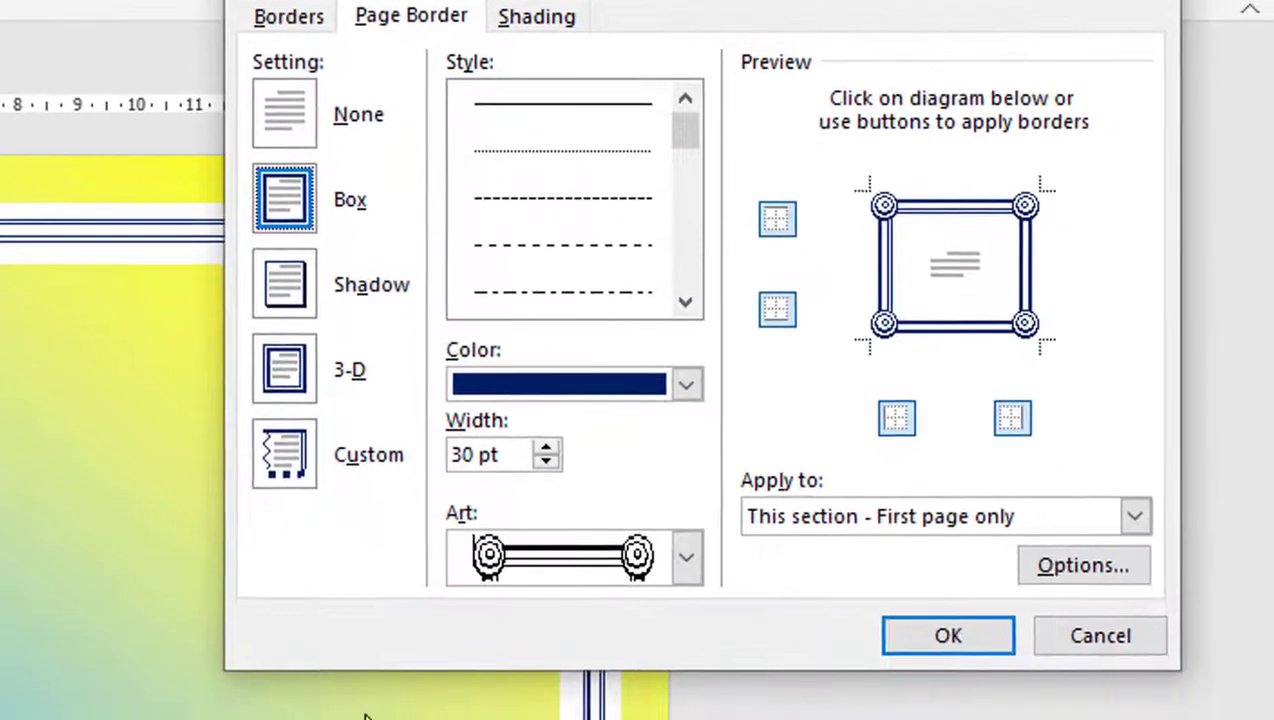
left_click(305, 285)
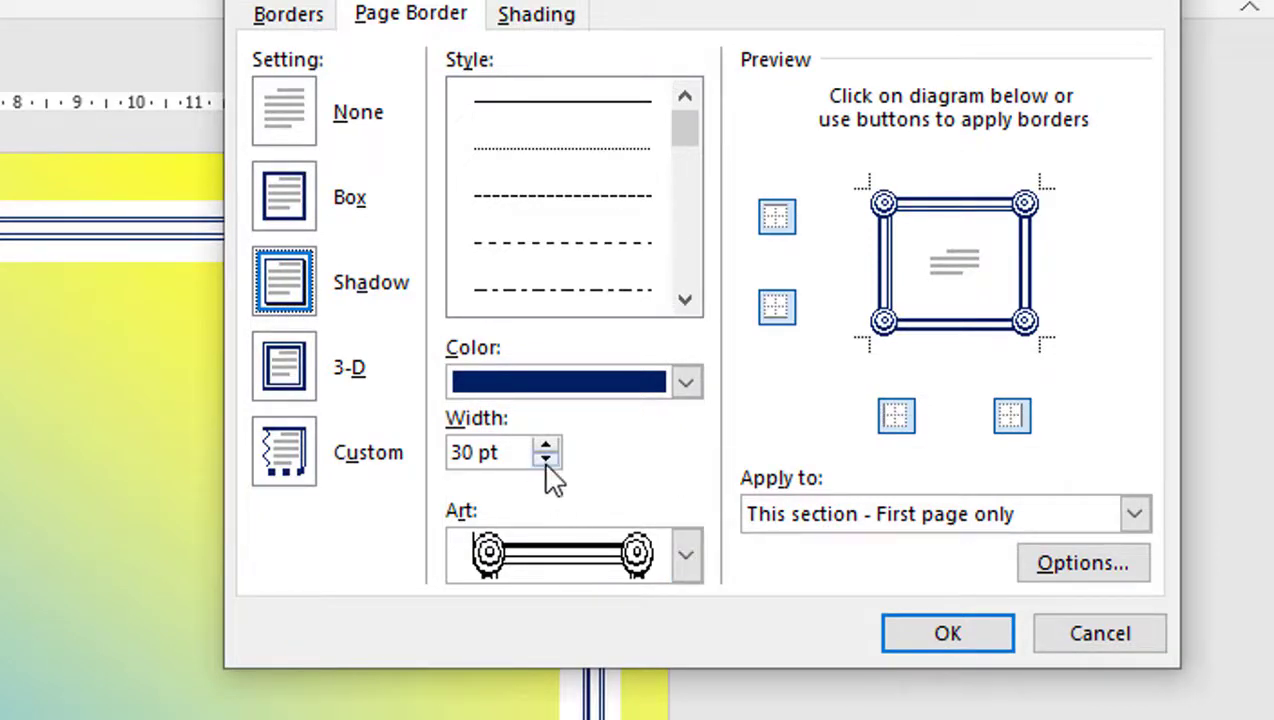
left_click(698, 390)
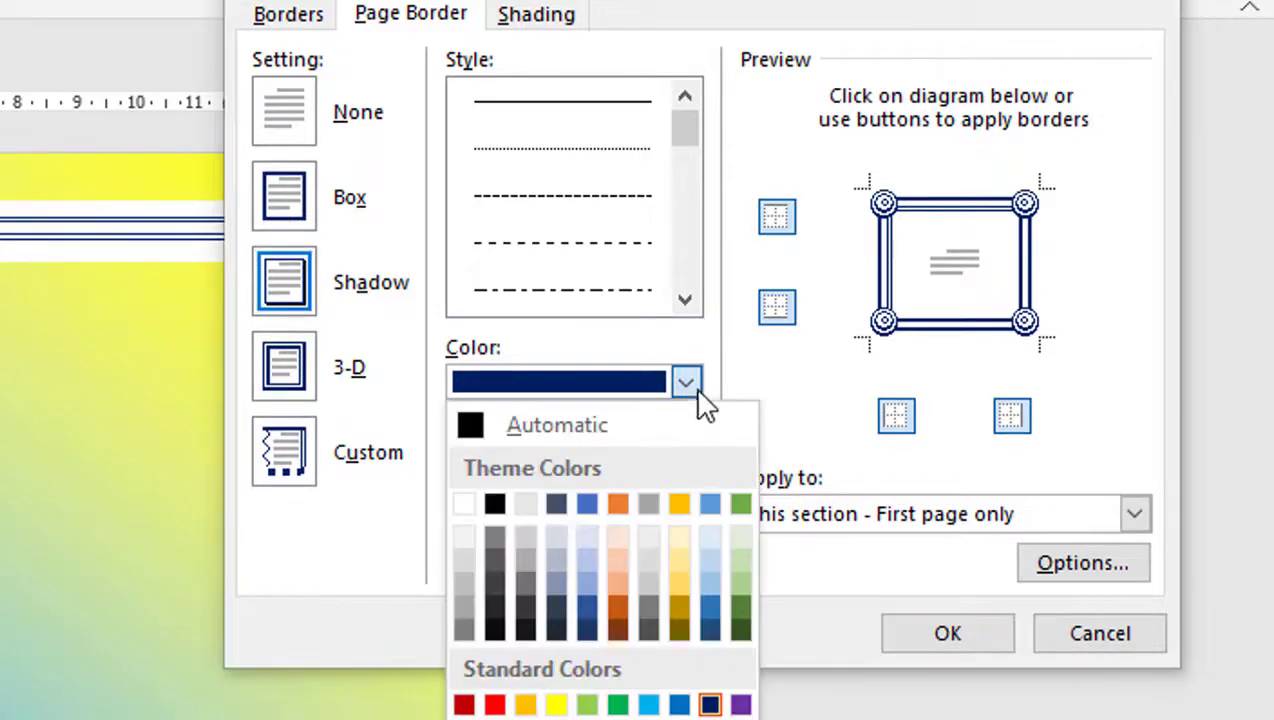
left_click(505, 706)
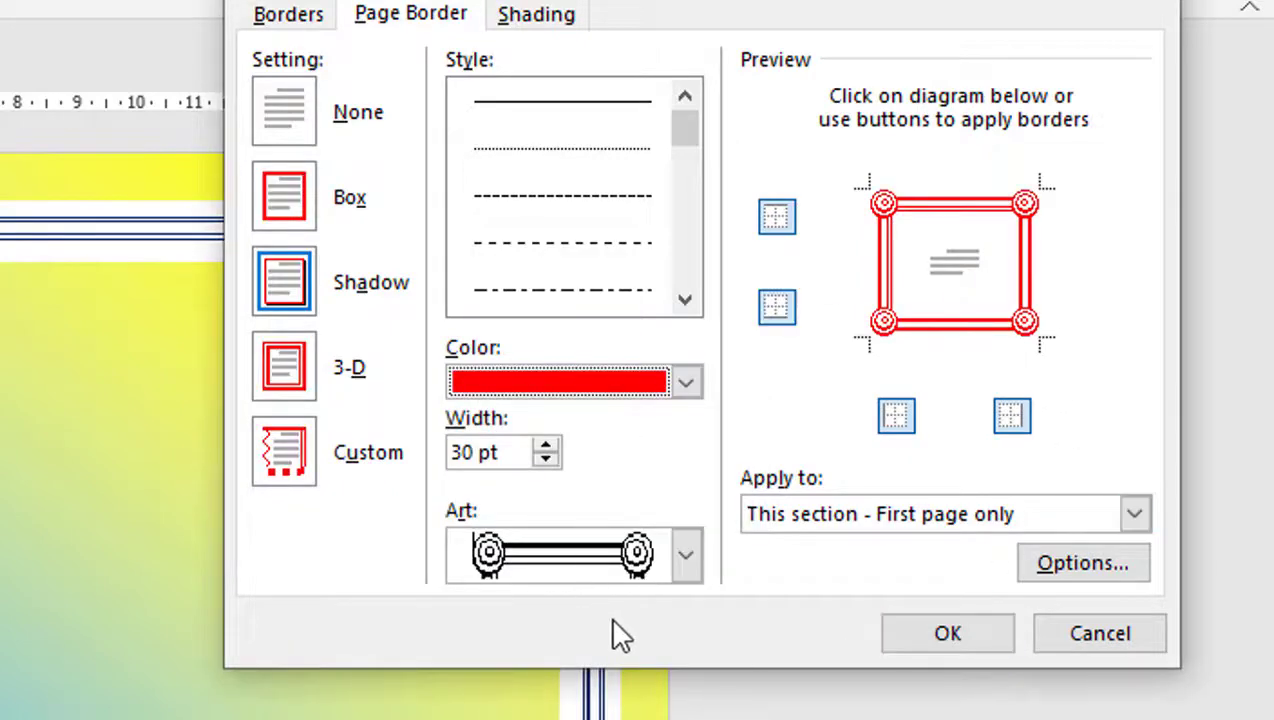
left_click(958, 636)
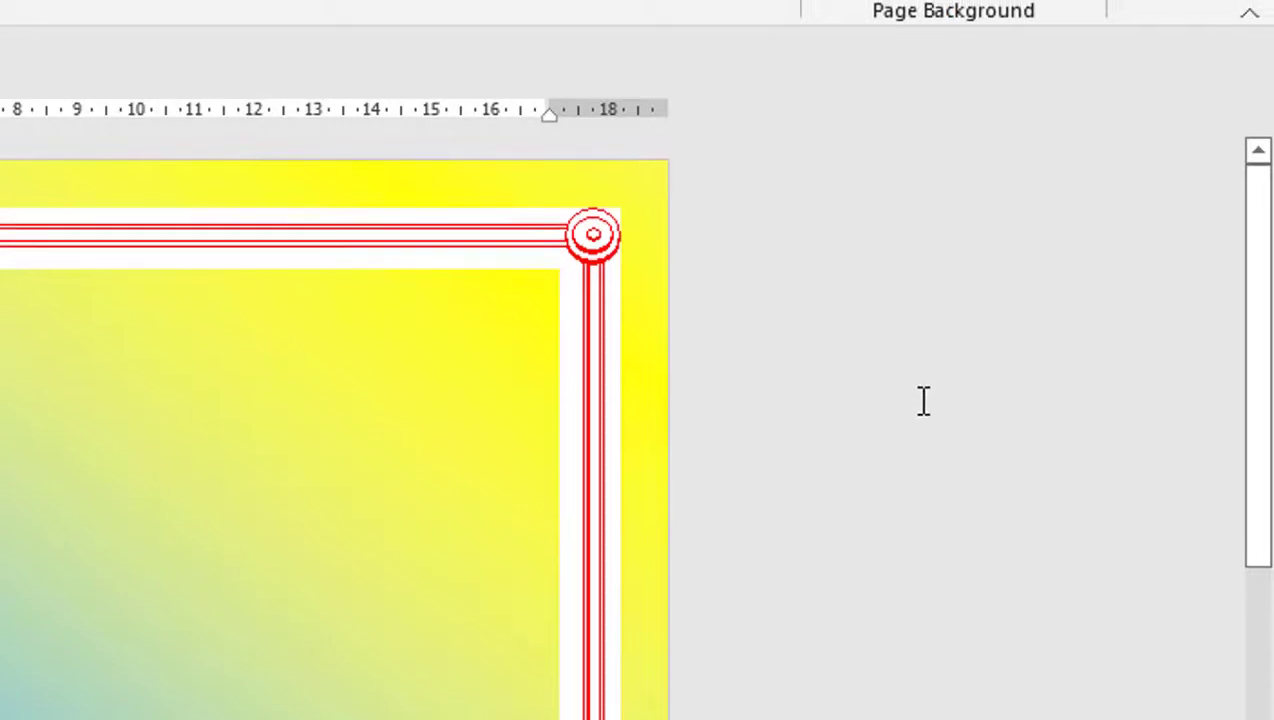
Choose the grey diamond art border at 12 pt with the Custom setting.
left_click(1058, 152)
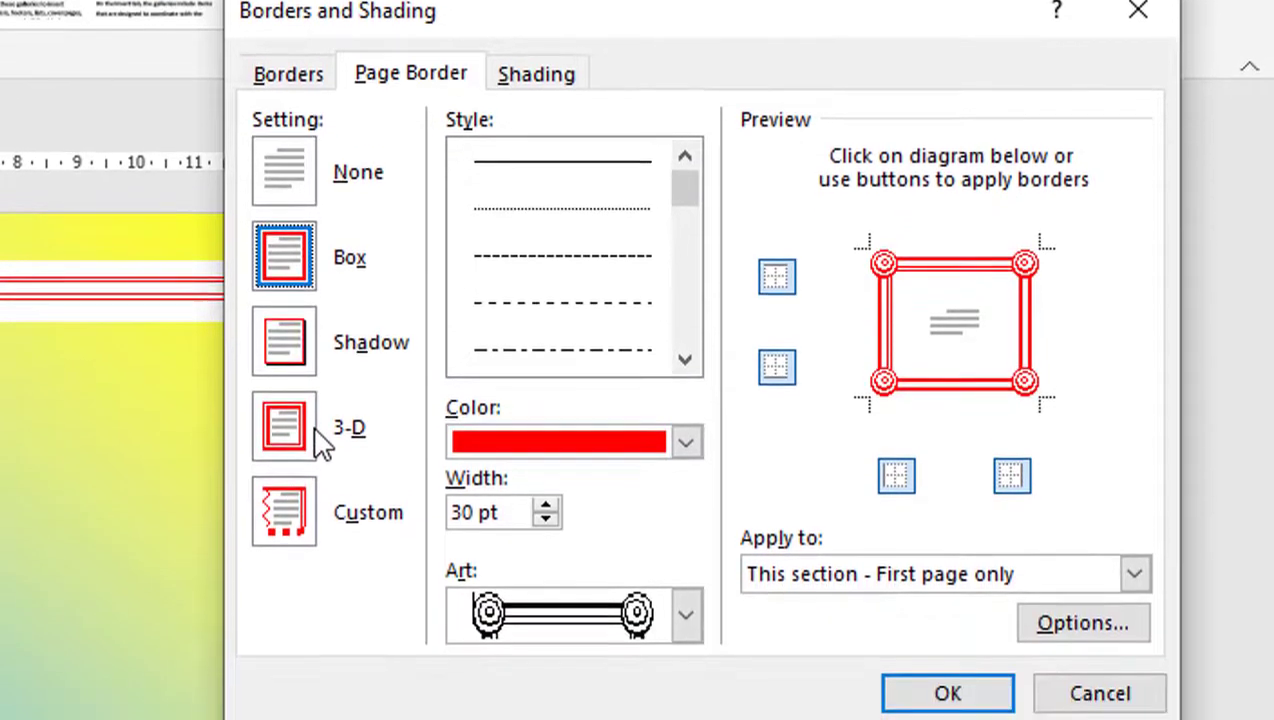
left_click(316, 430)
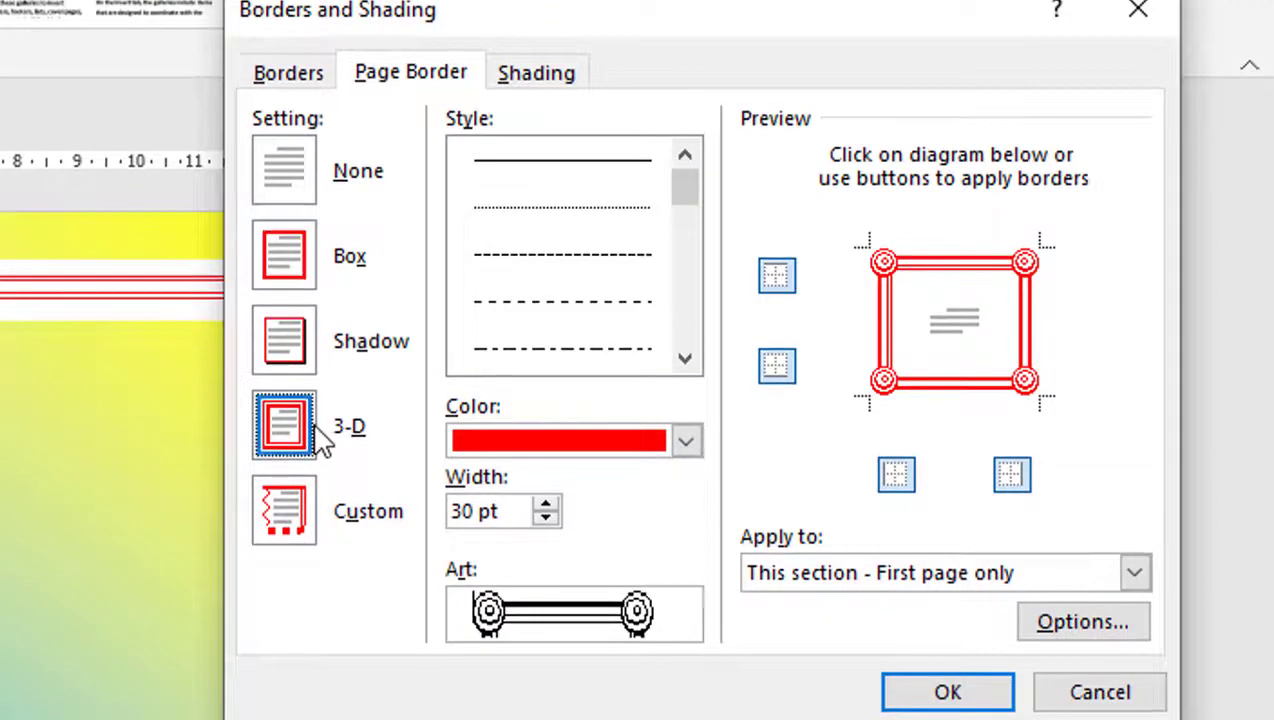
left_click(684, 614)
left_click(585, 708)
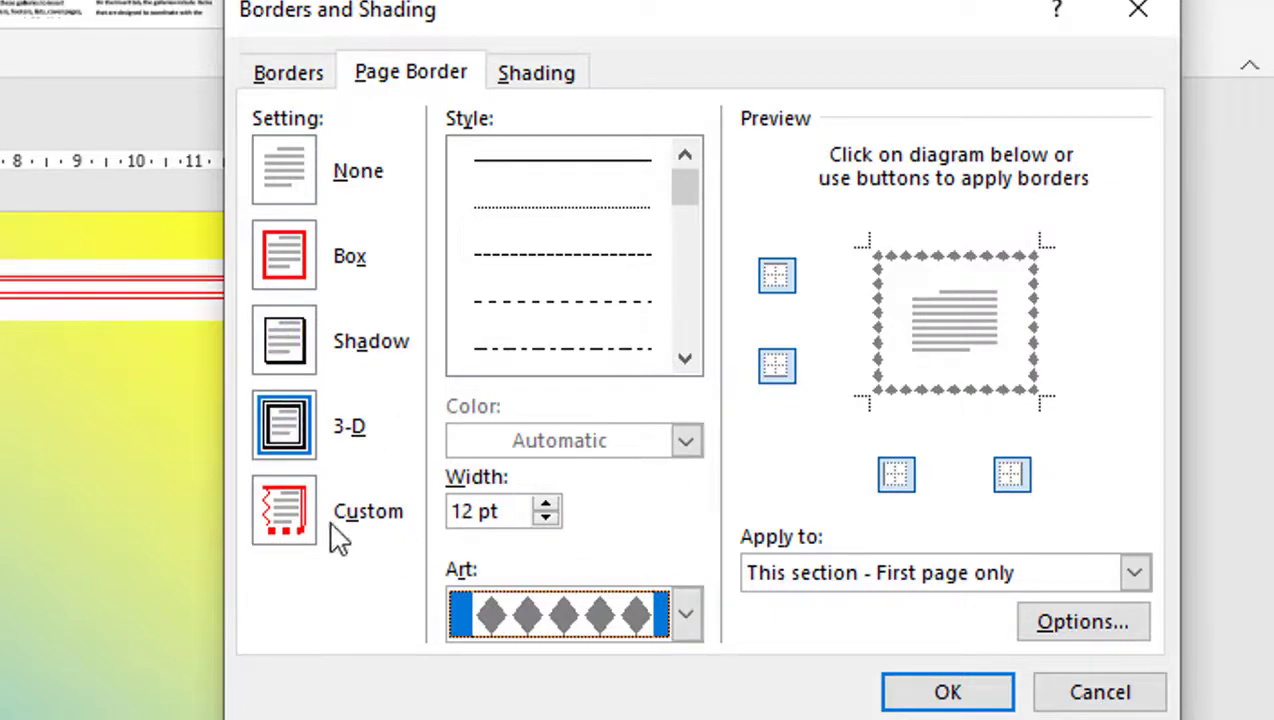
left_click(285, 510)
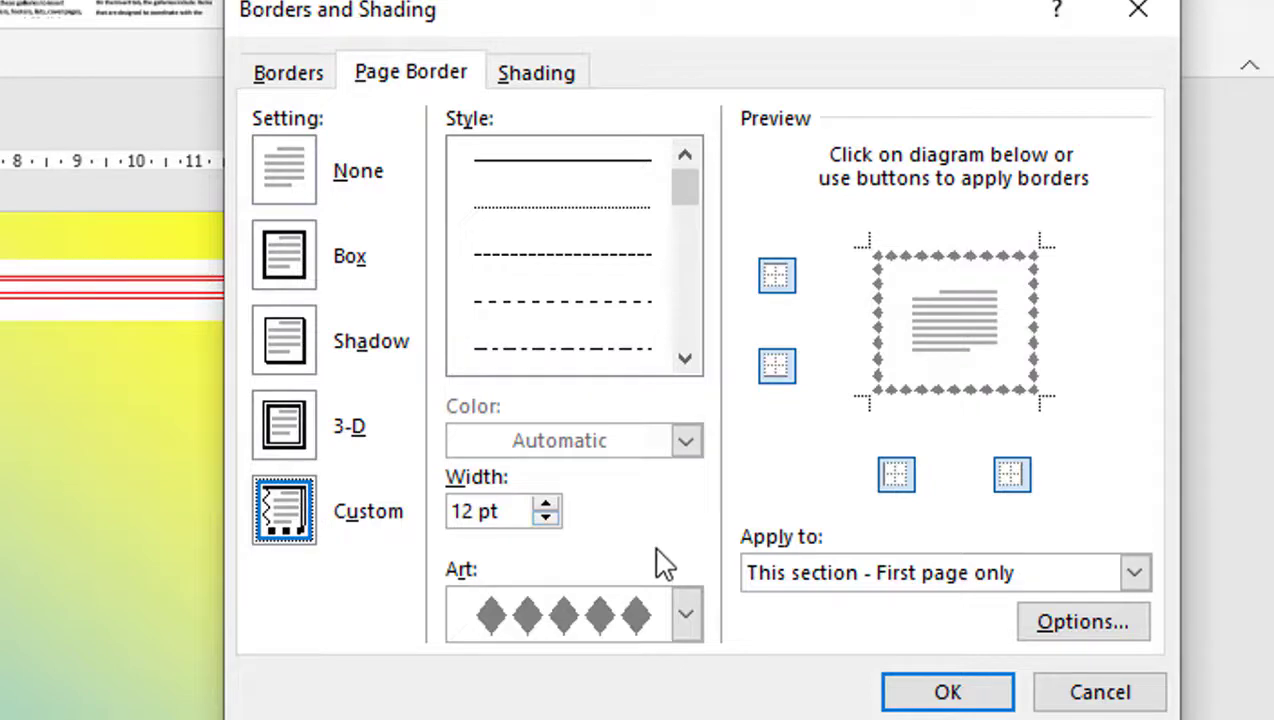
Switch the border art to the zigzag triangle pattern.
left_click(695, 625)
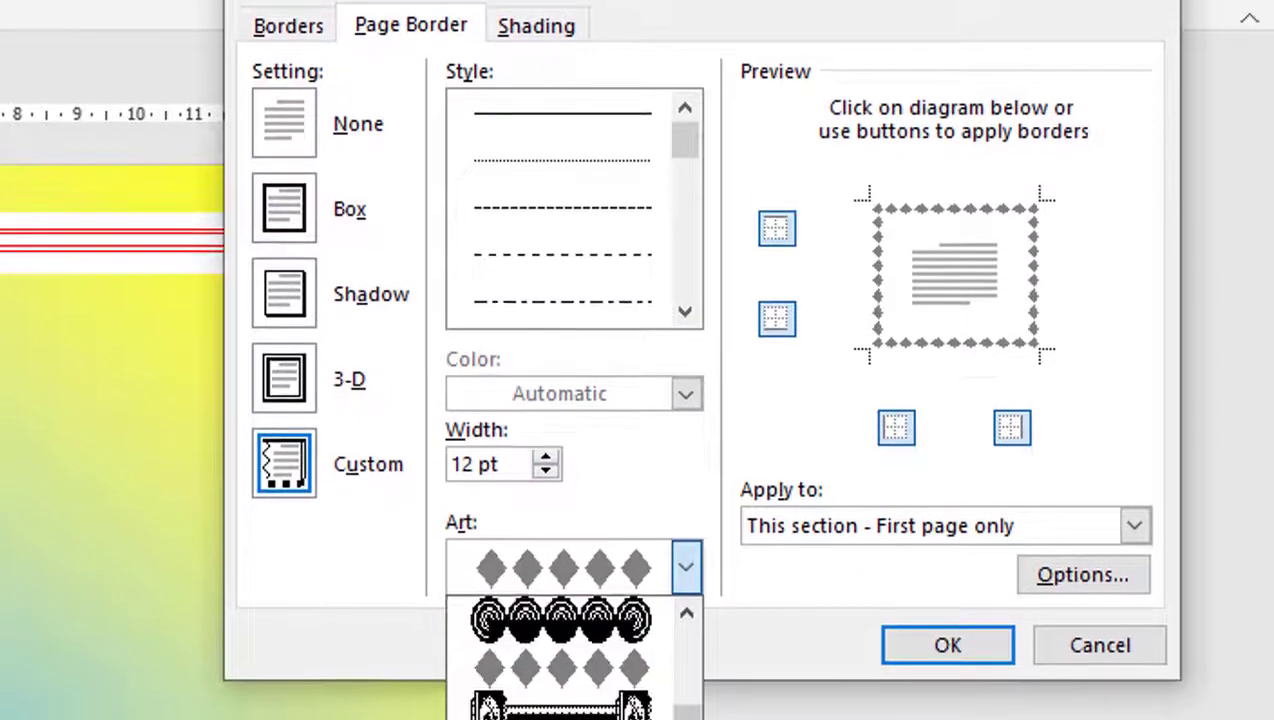
scroll(560, 690, "down", 3)
scroll(560, 690, "down", 3)
scroll(560, 690, "down", 2)
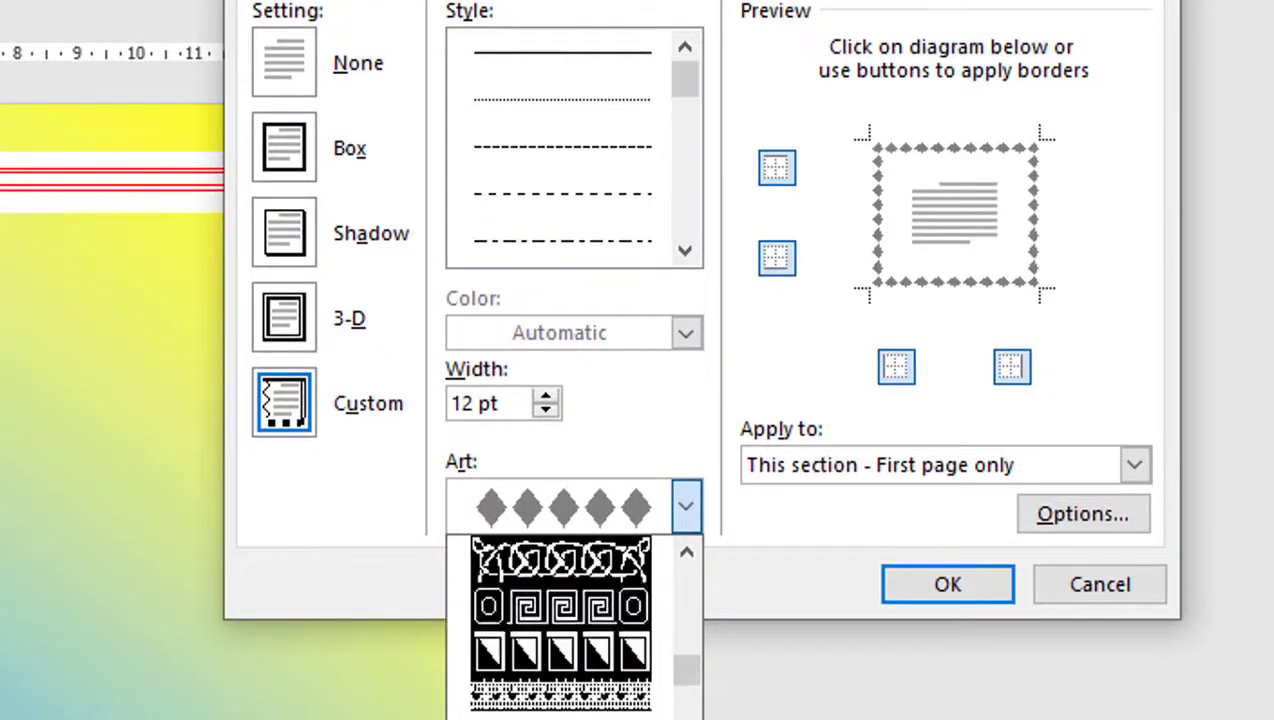
scroll(630, 660, "down", 2)
scroll(630, 655, "down", 2)
scroll(632, 655, "down", 2)
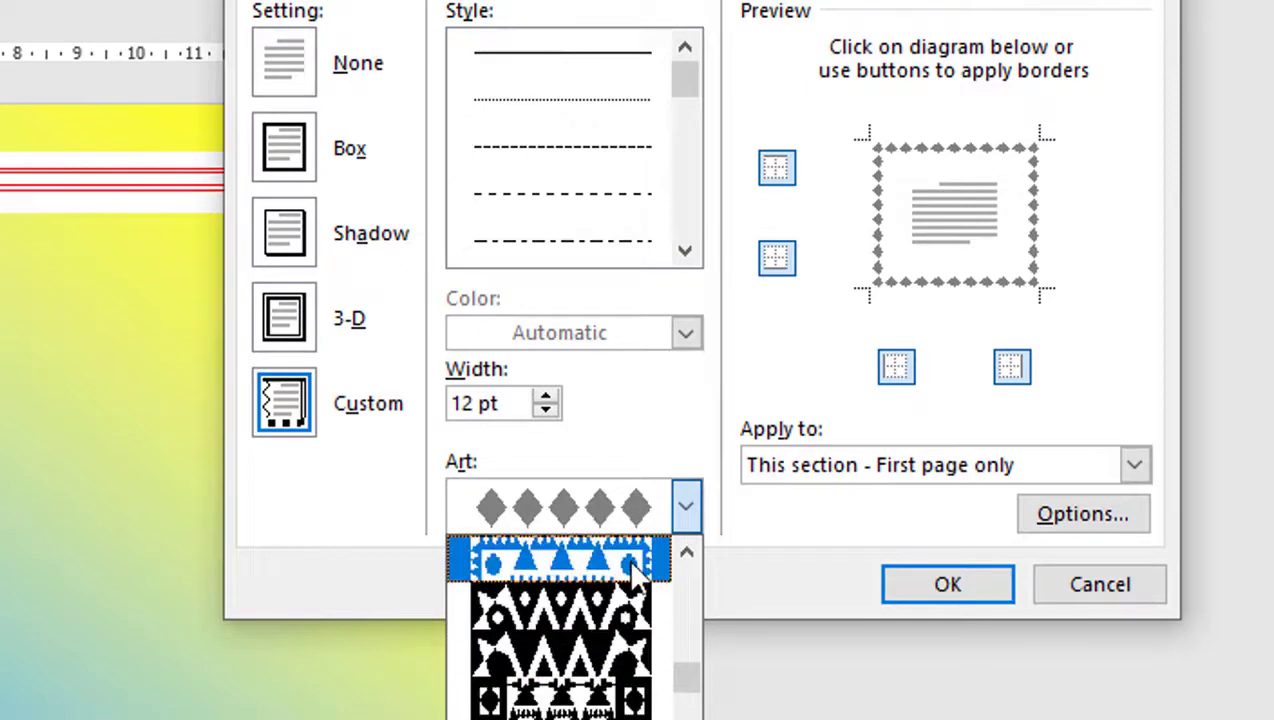
left_click(624, 606)
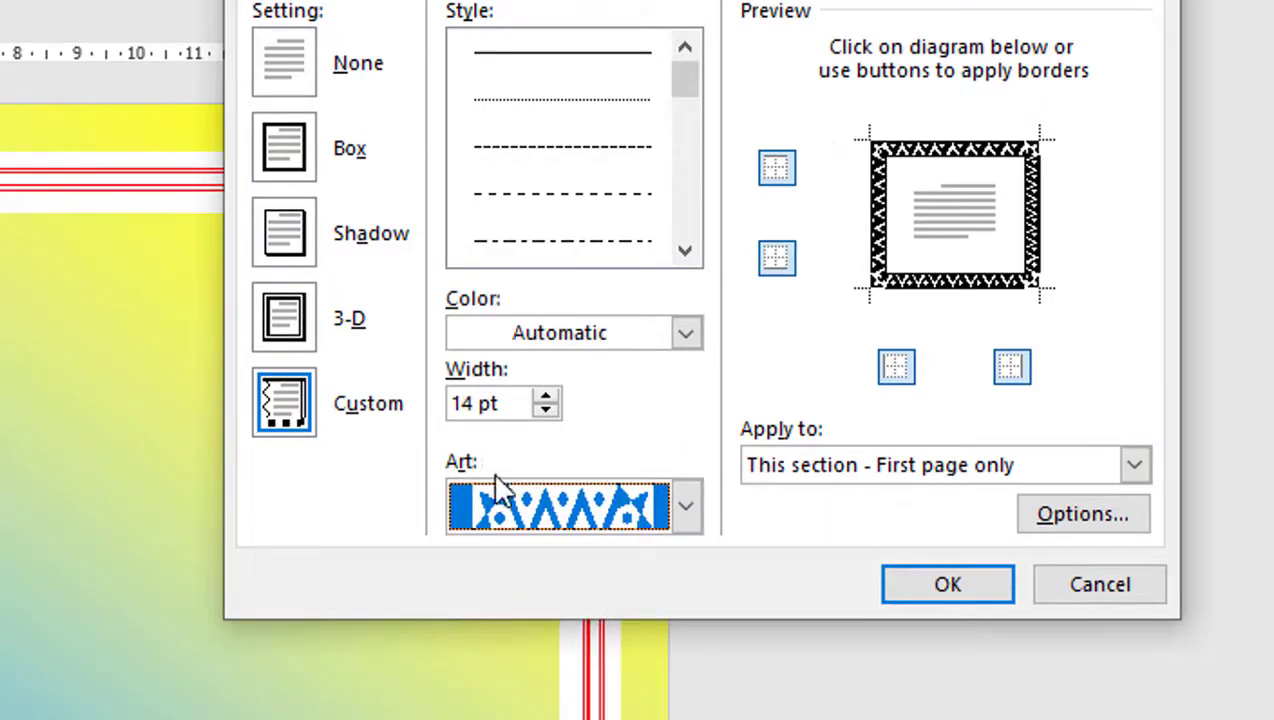
Make the art border 18 pt wide and orange, then apply it.
left_click(548, 402)
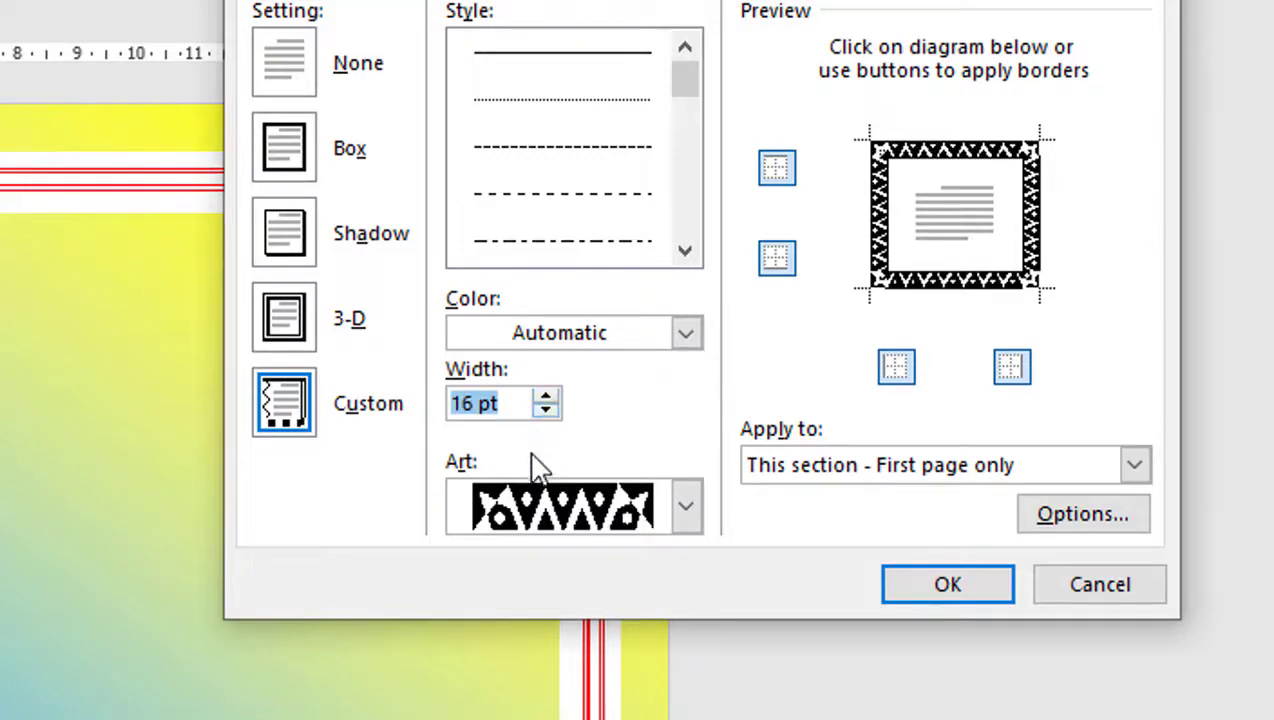
left_click(546, 398)
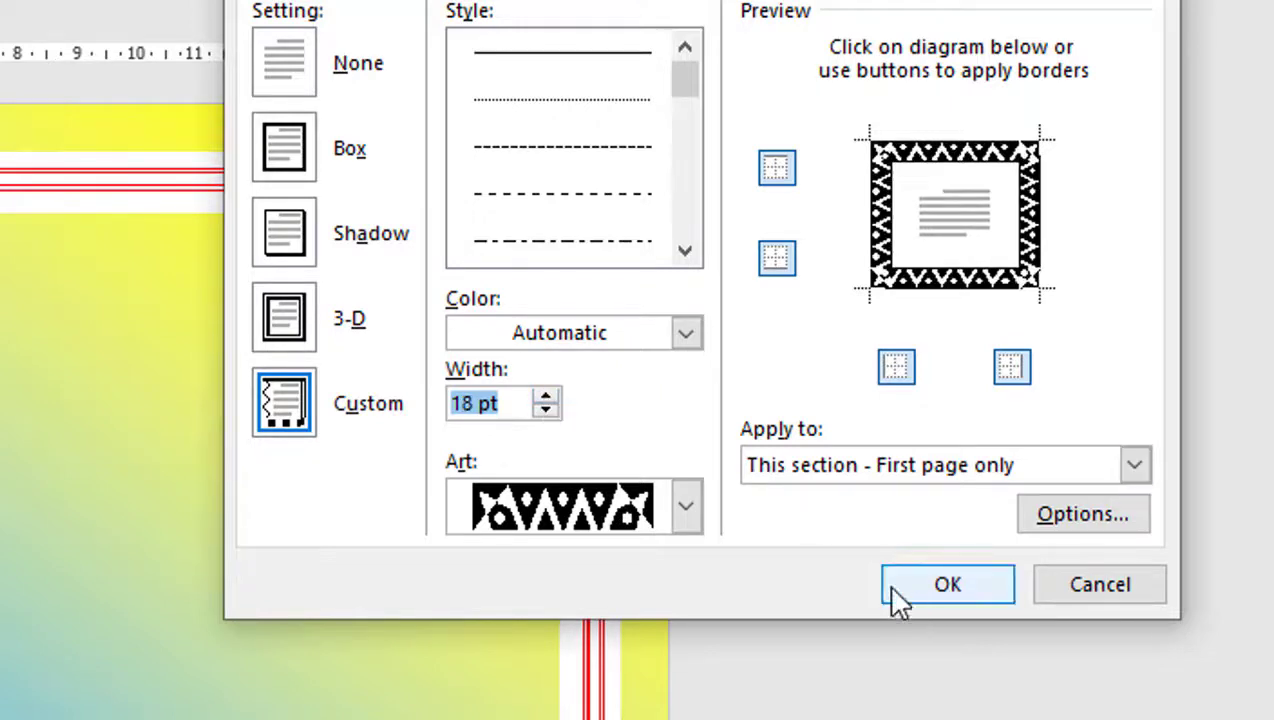
left_click(688, 336)
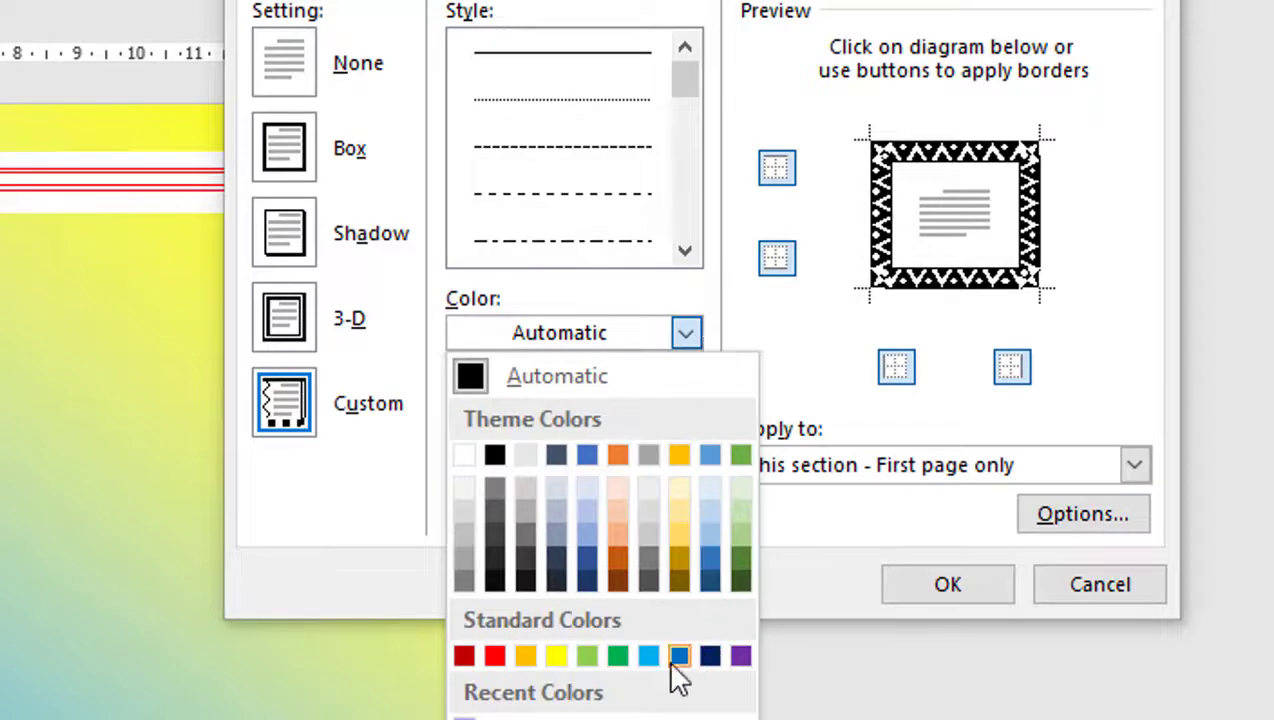
left_click(619, 460)
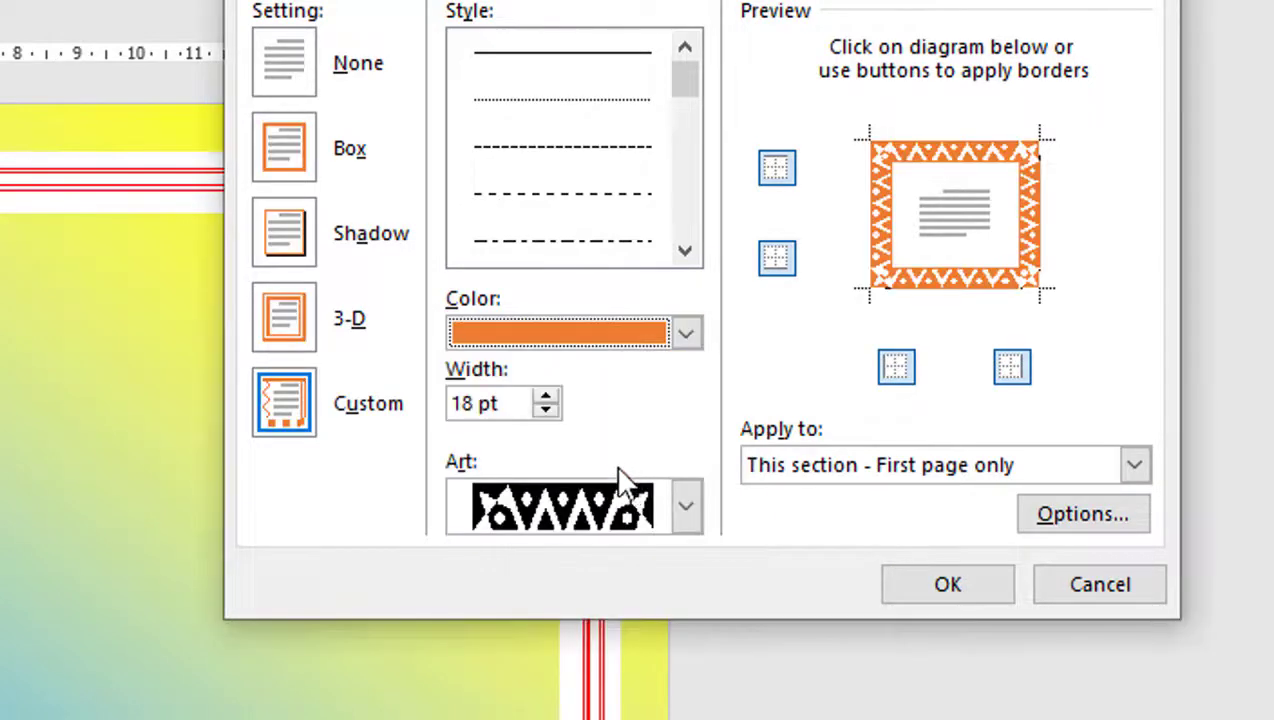
left_click(975, 588)
Look over the orange triangle border on the page, then reopen the Page Borders settings.
scroll(816, 614, "down", 5)
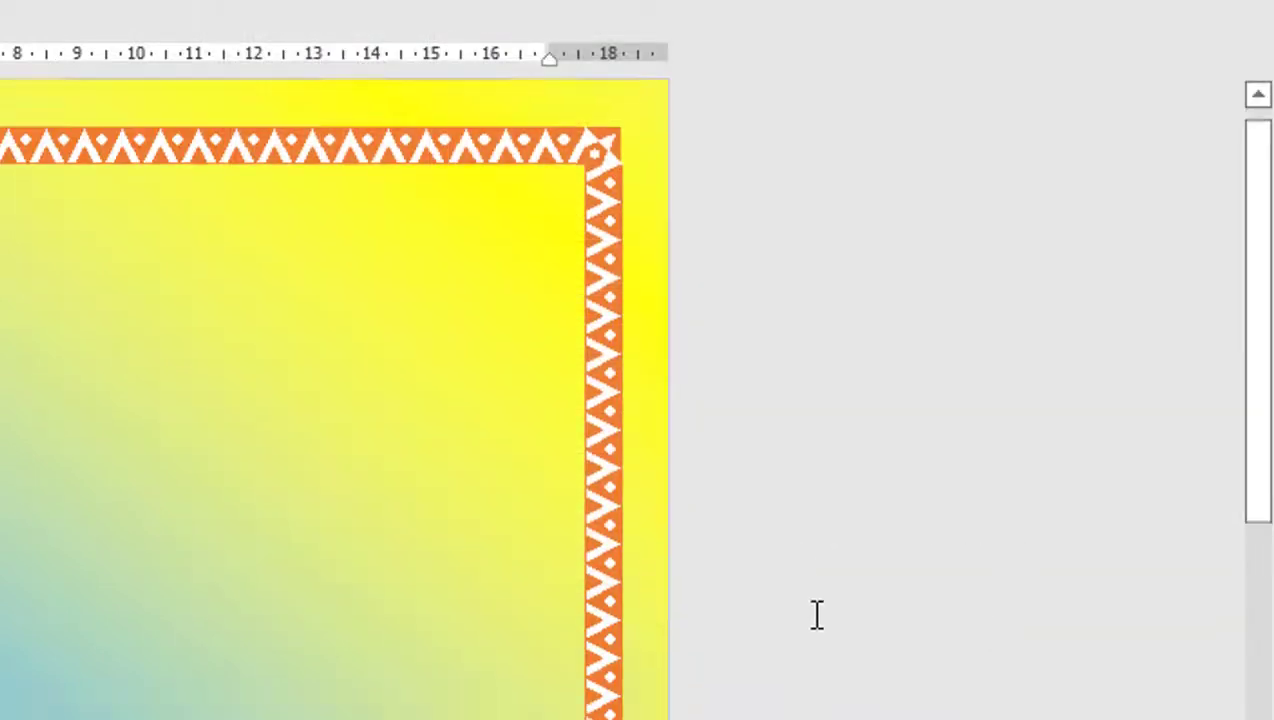
scroll(812, 690, "down", 3)
scroll(850, 685, "up", 5)
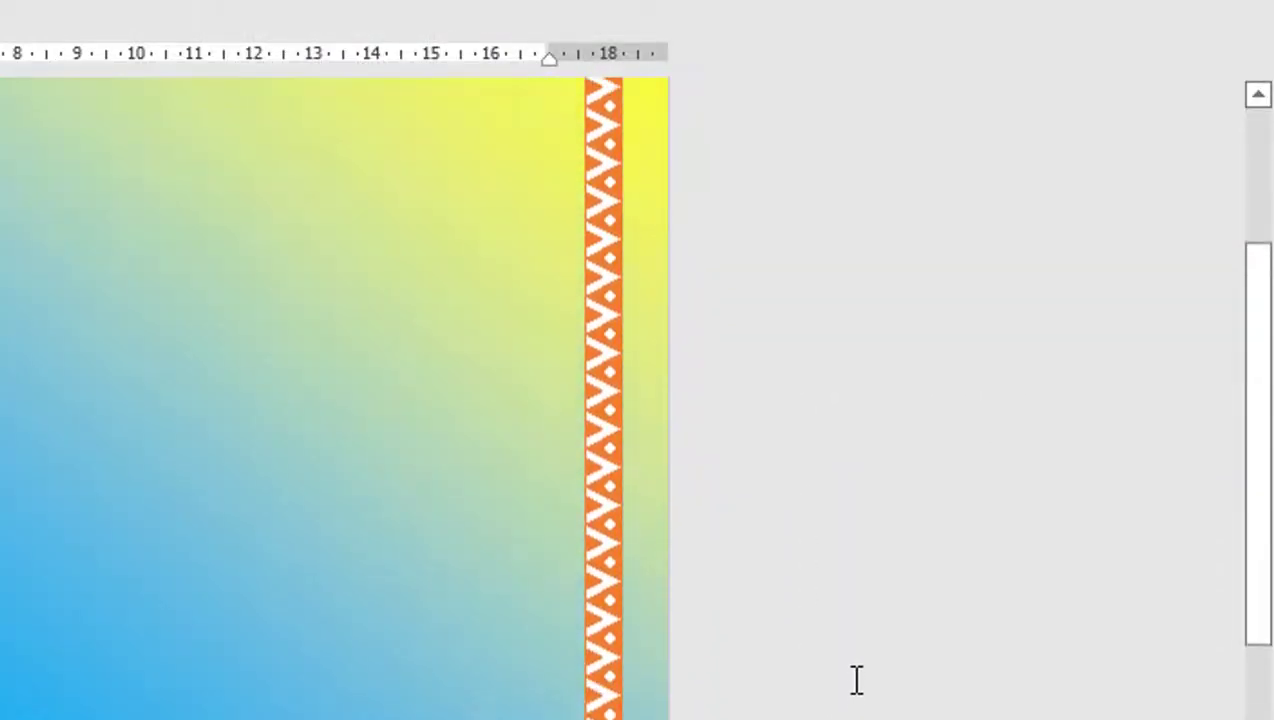
scroll(857, 678, "up", 3)
scroll(858, 676, "up", 3)
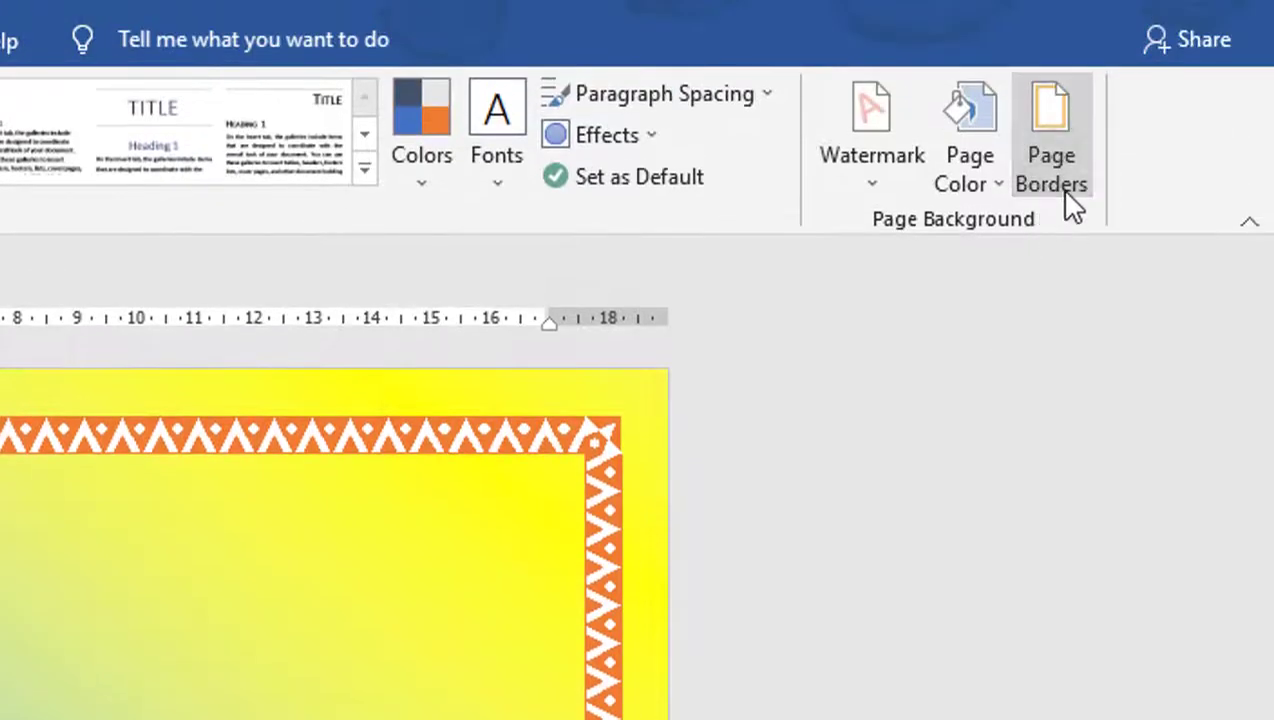
left_click(1072, 207)
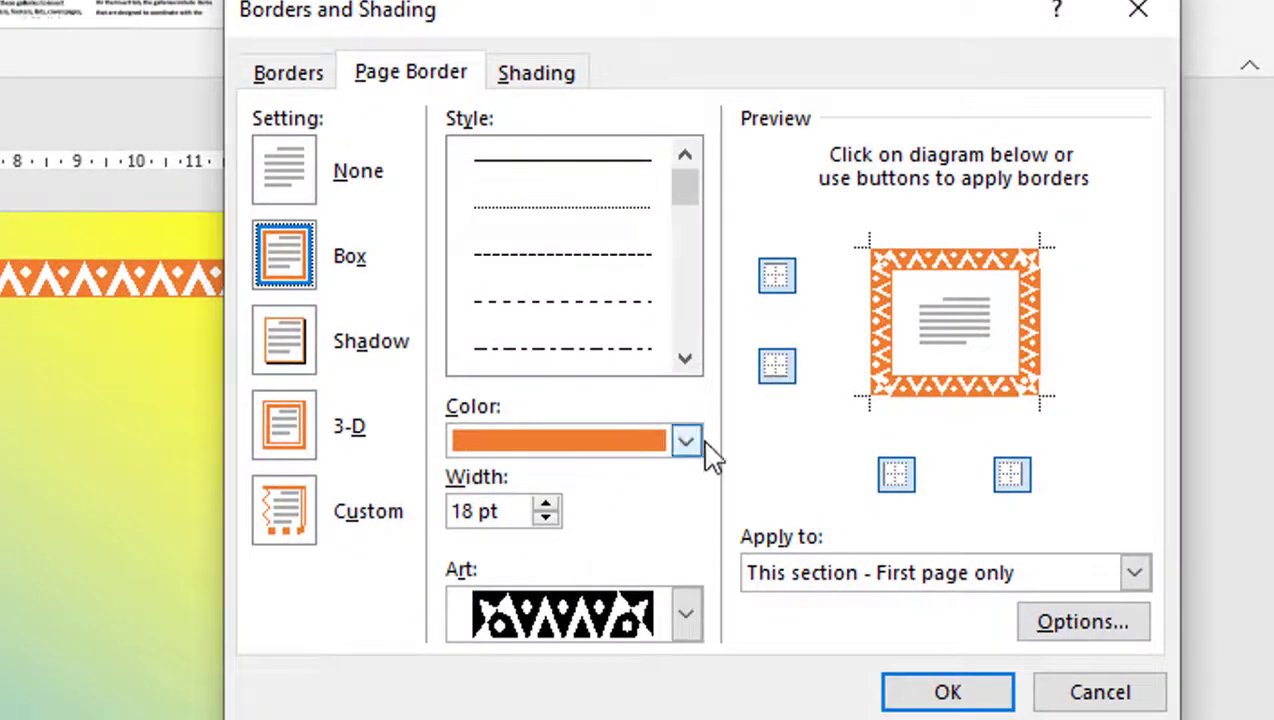
Set the art border colour to black and try the zigzag art pattern.
left_click(688, 442)
left_click(689, 441)
left_click(689, 441)
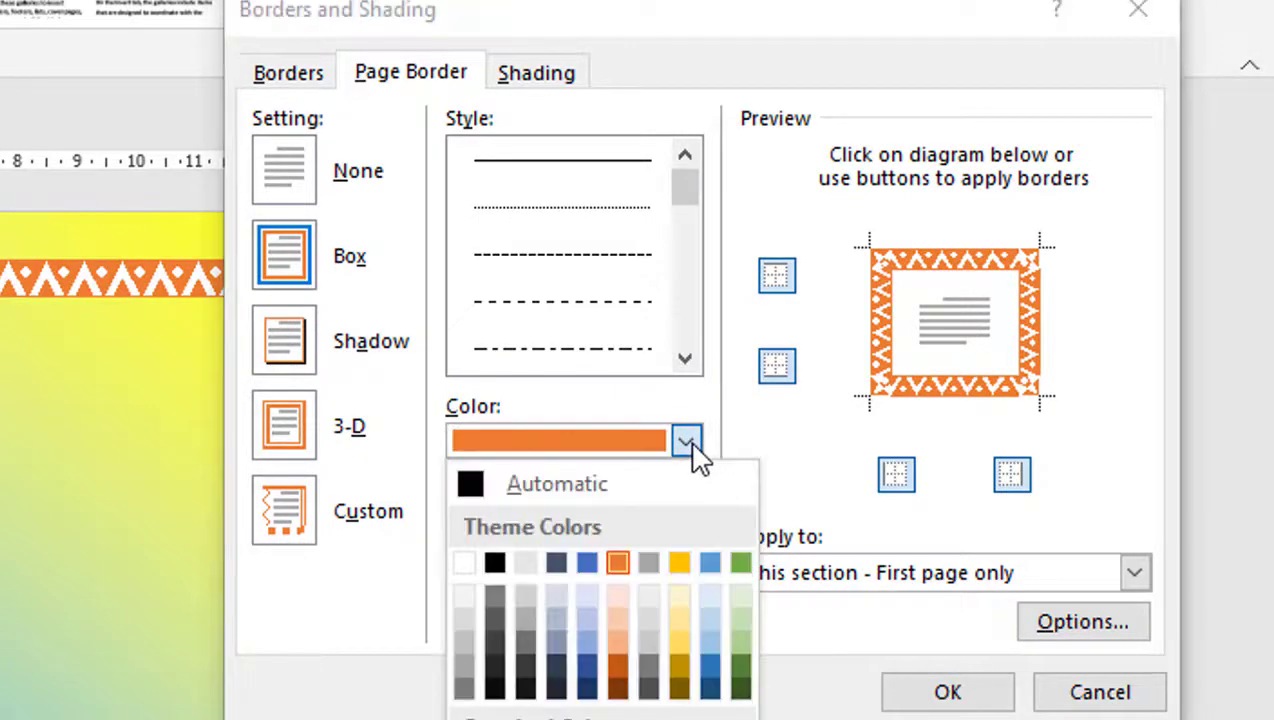
left_click(494, 564)
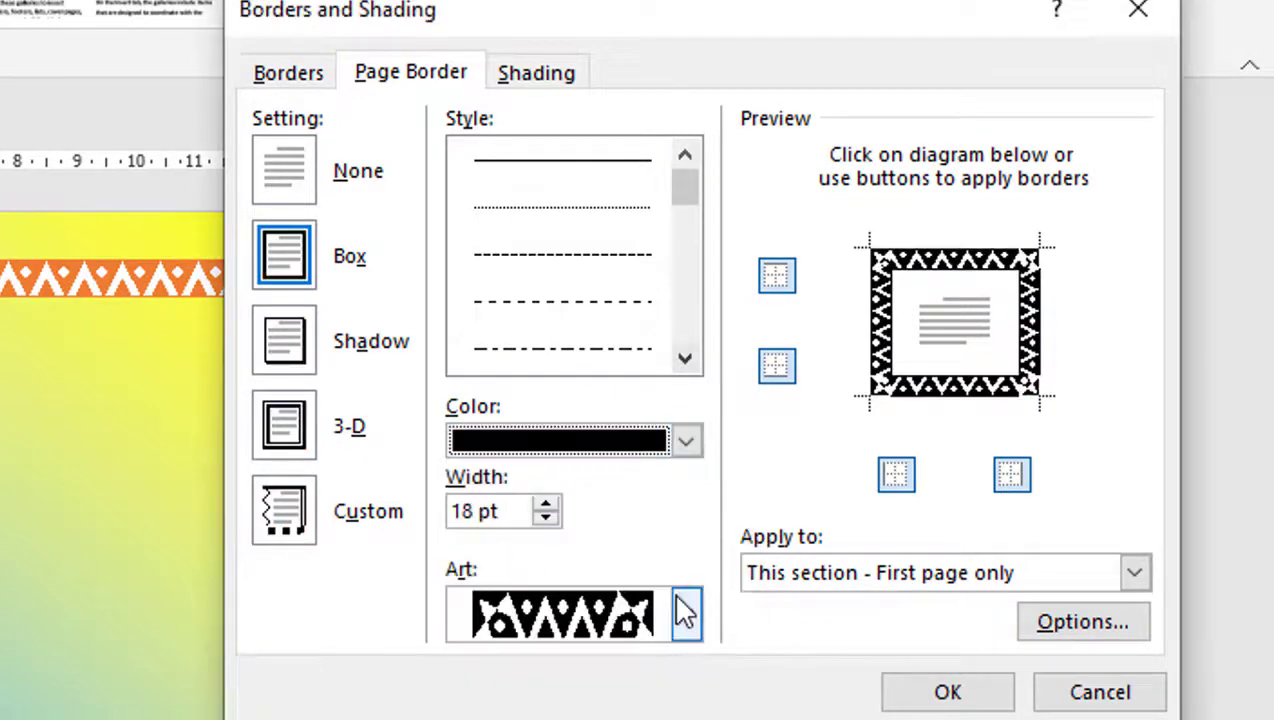
left_click(686, 620)
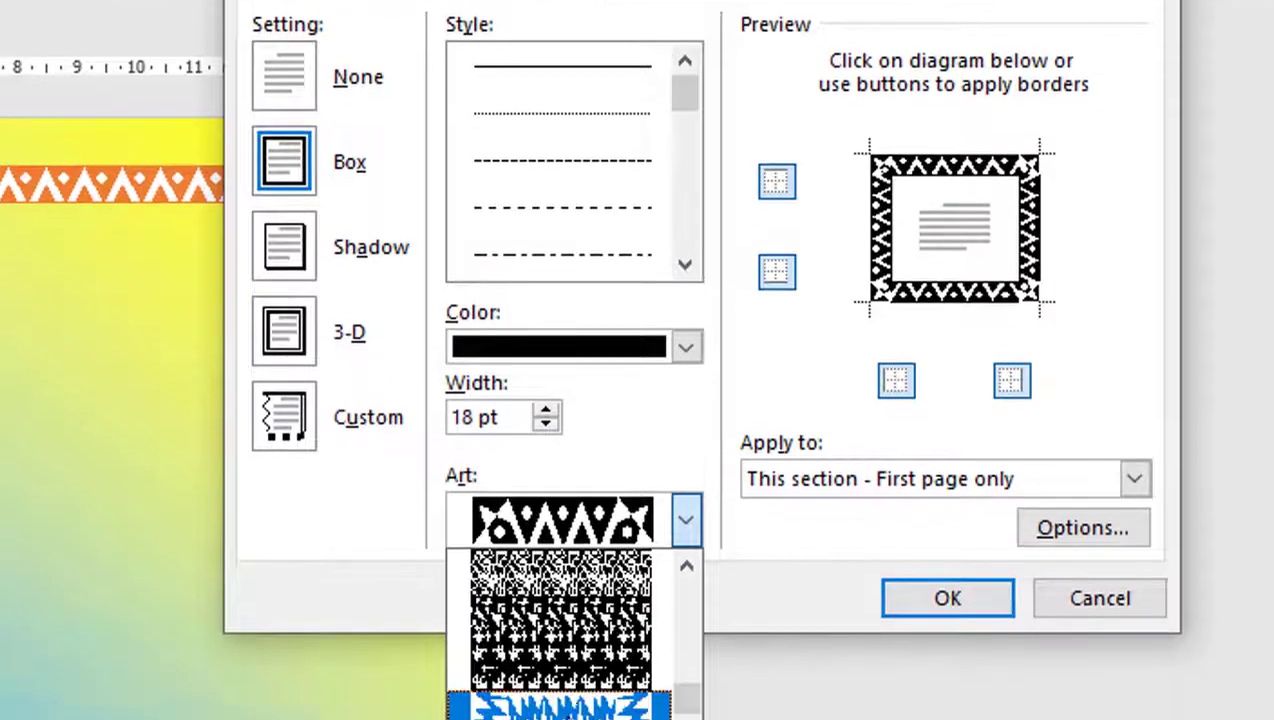
scroll(560, 680, "down", 3)
scroll(560, 680, "down", 3)
scroll(560, 600, "down", 2)
scroll(560, 600, "down", 1)
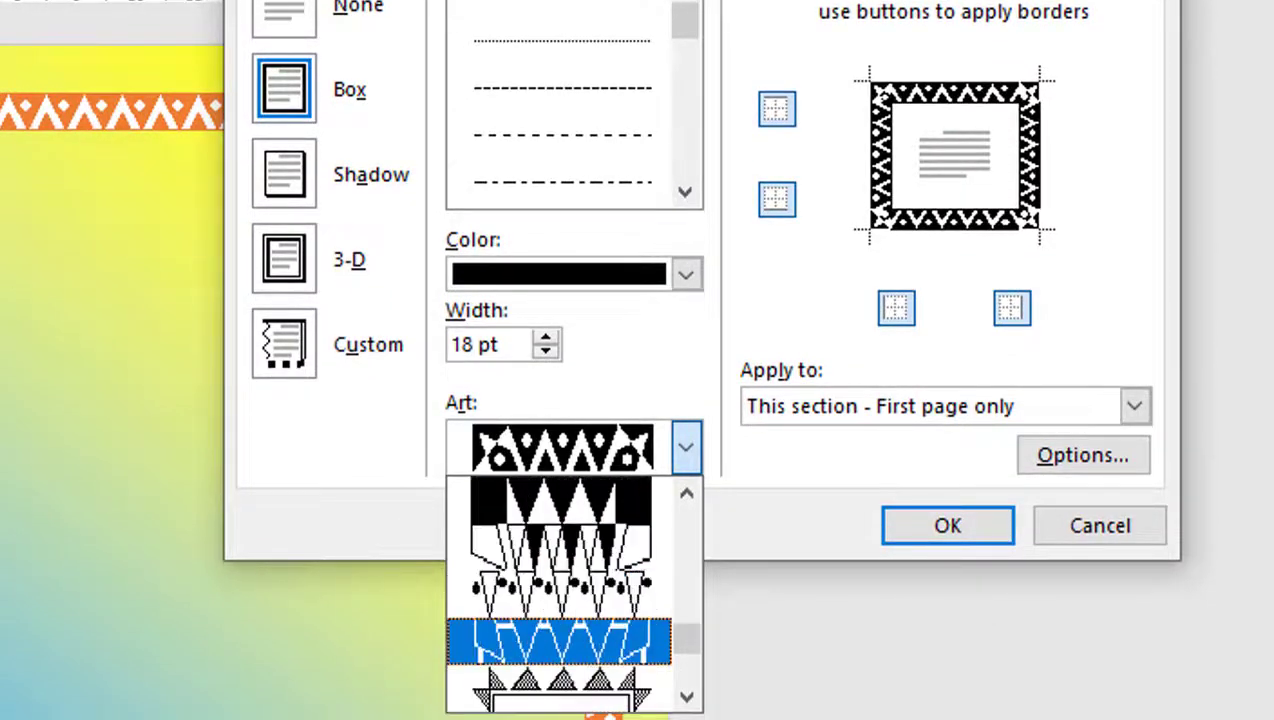
left_click(605, 645)
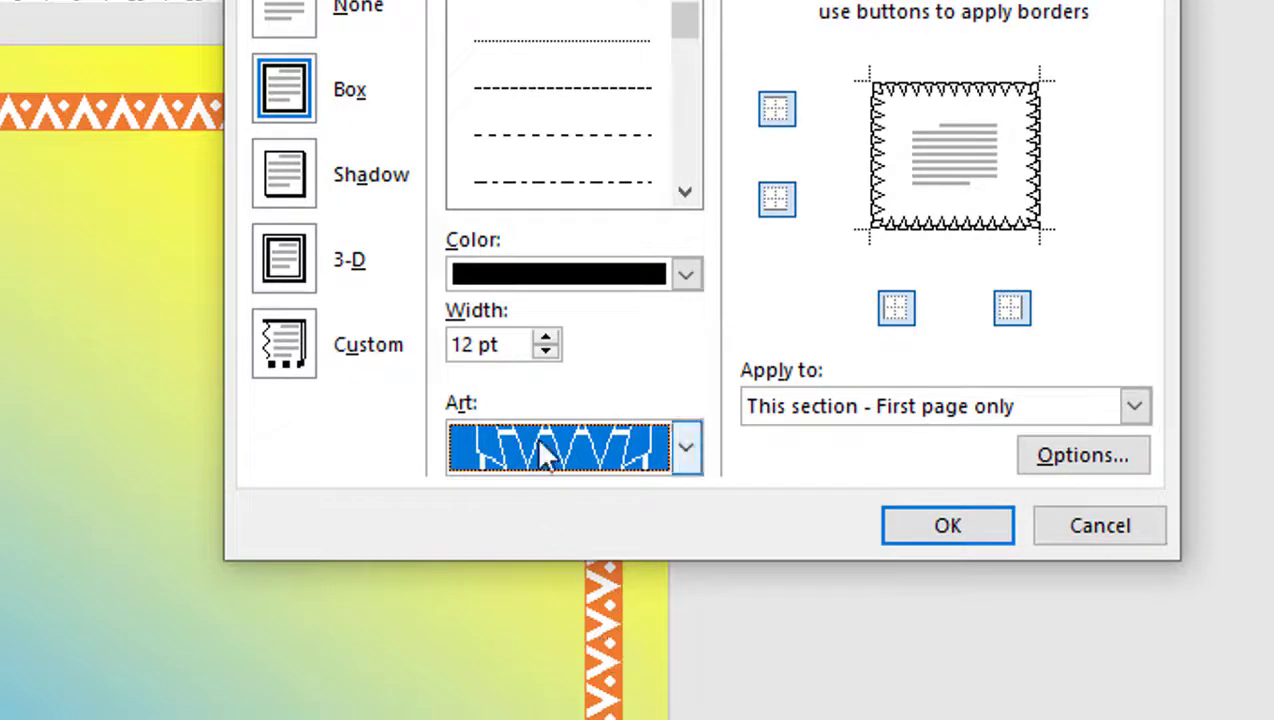
Keep the colour black and switch the art pattern to music notes.
left_click(687, 276)
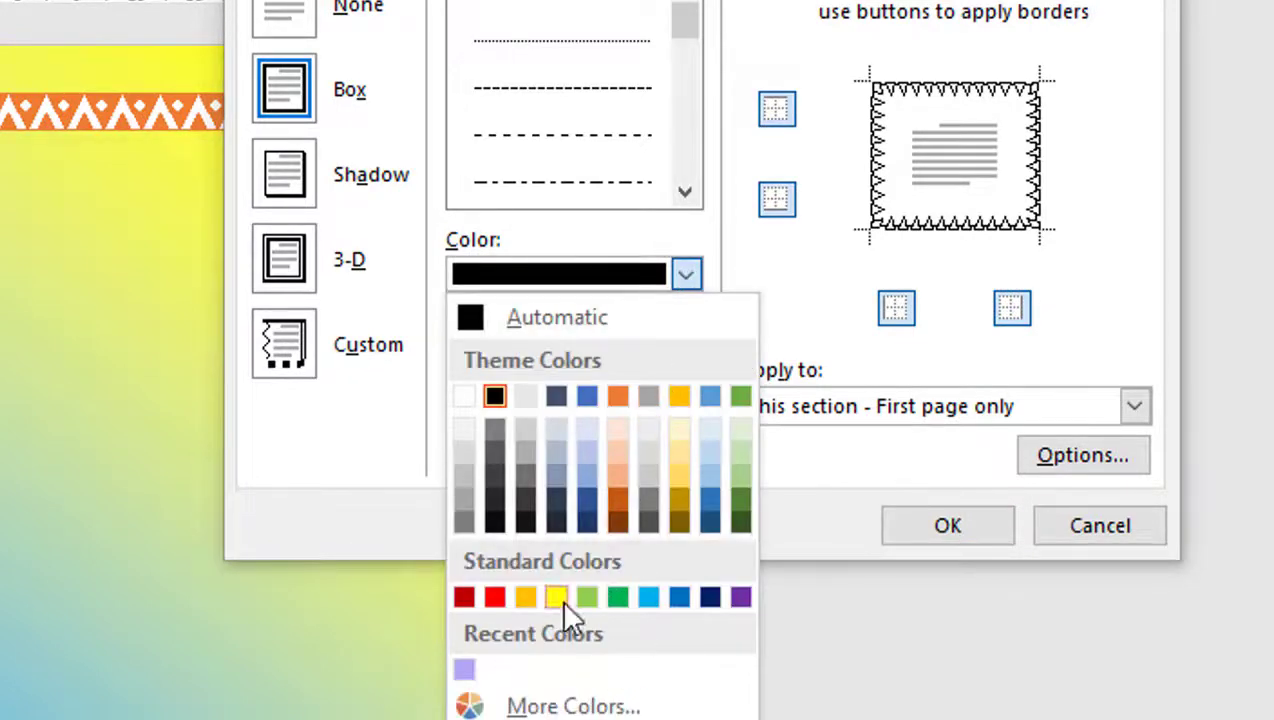
left_click(972, 712)
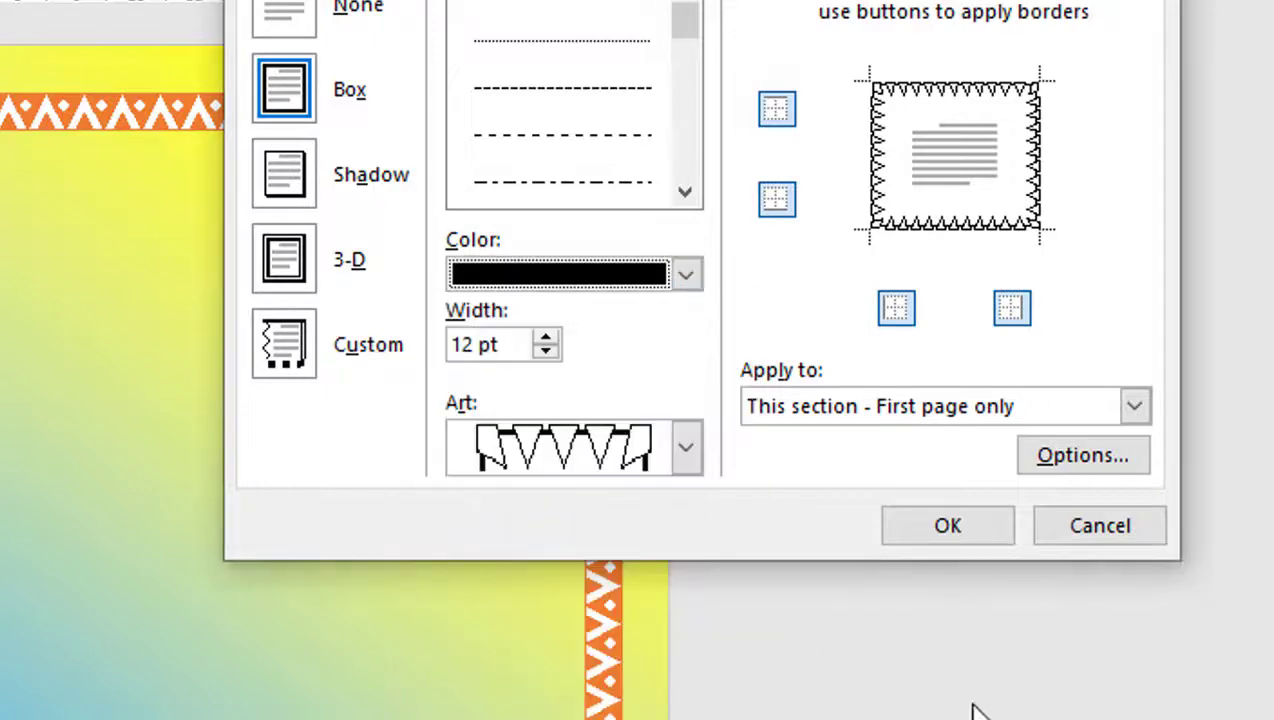
left_click(687, 450)
scroll(622, 556, "up", 2)
scroll(622, 556, "up", 2)
scroll(625, 550, "up", 2)
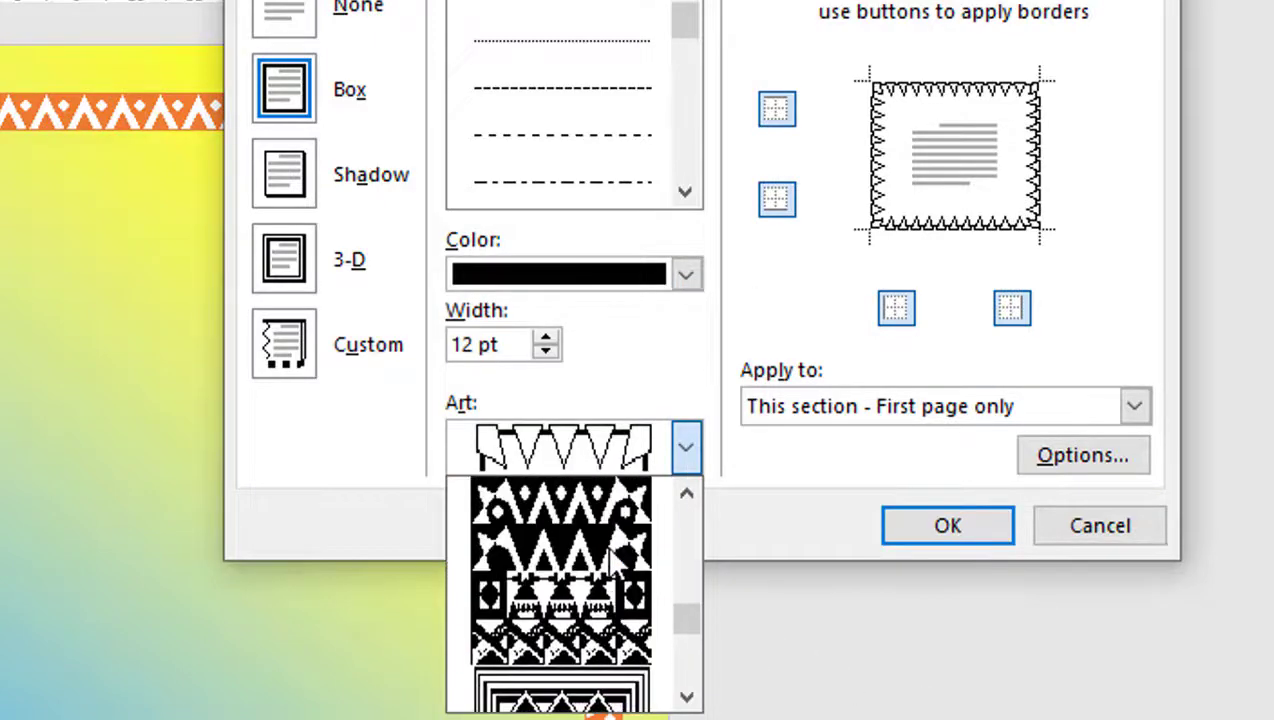
scroll(630, 532, "up", 2)
scroll(674, 697, "down", 3)
scroll(674, 697, "down", 3)
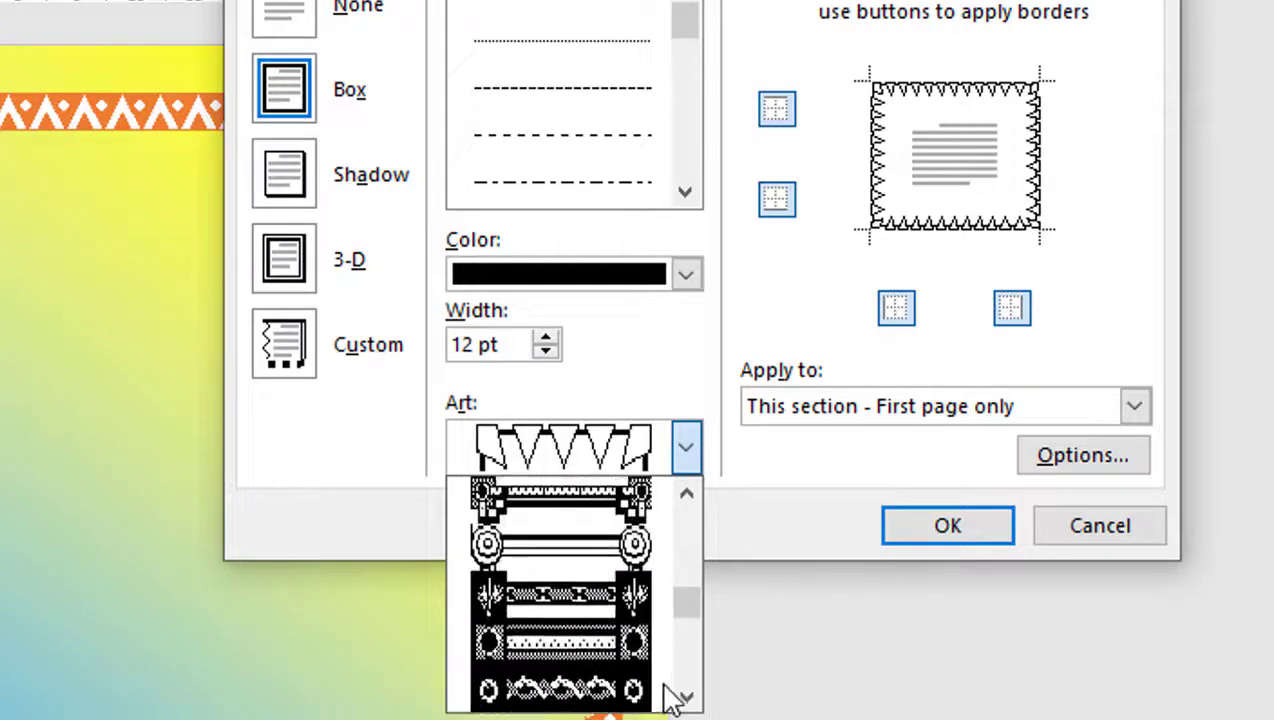
scroll(680, 706, "down", 2)
scroll(674, 706, "up", 2)
scroll(672, 706, "up", 2)
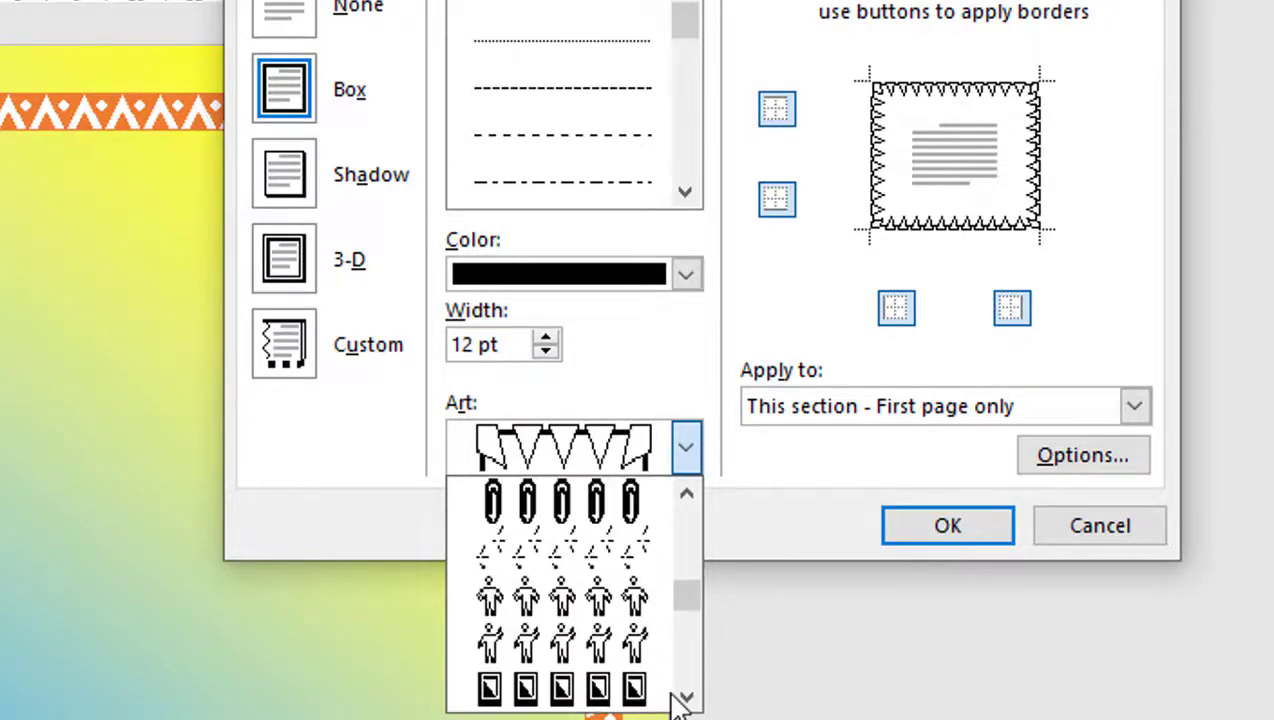
scroll(670, 706, "up", 2)
scroll(668, 706, "up", 1)
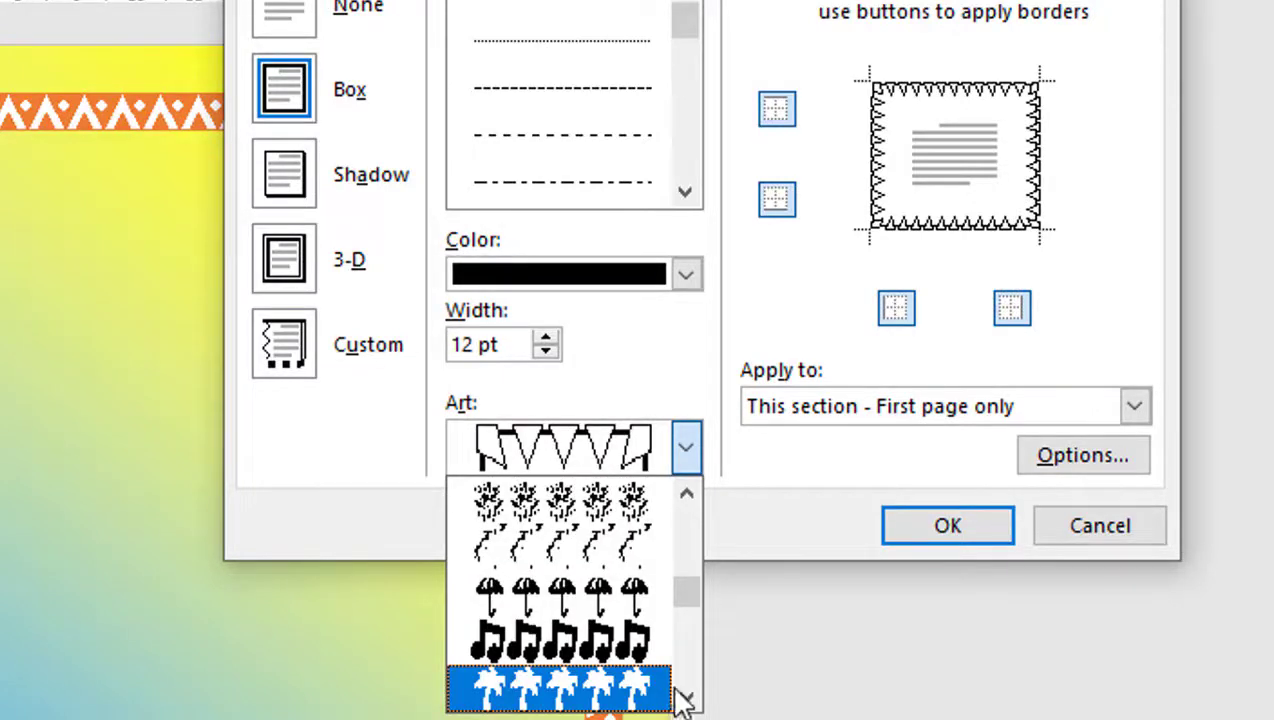
left_click(620, 645)
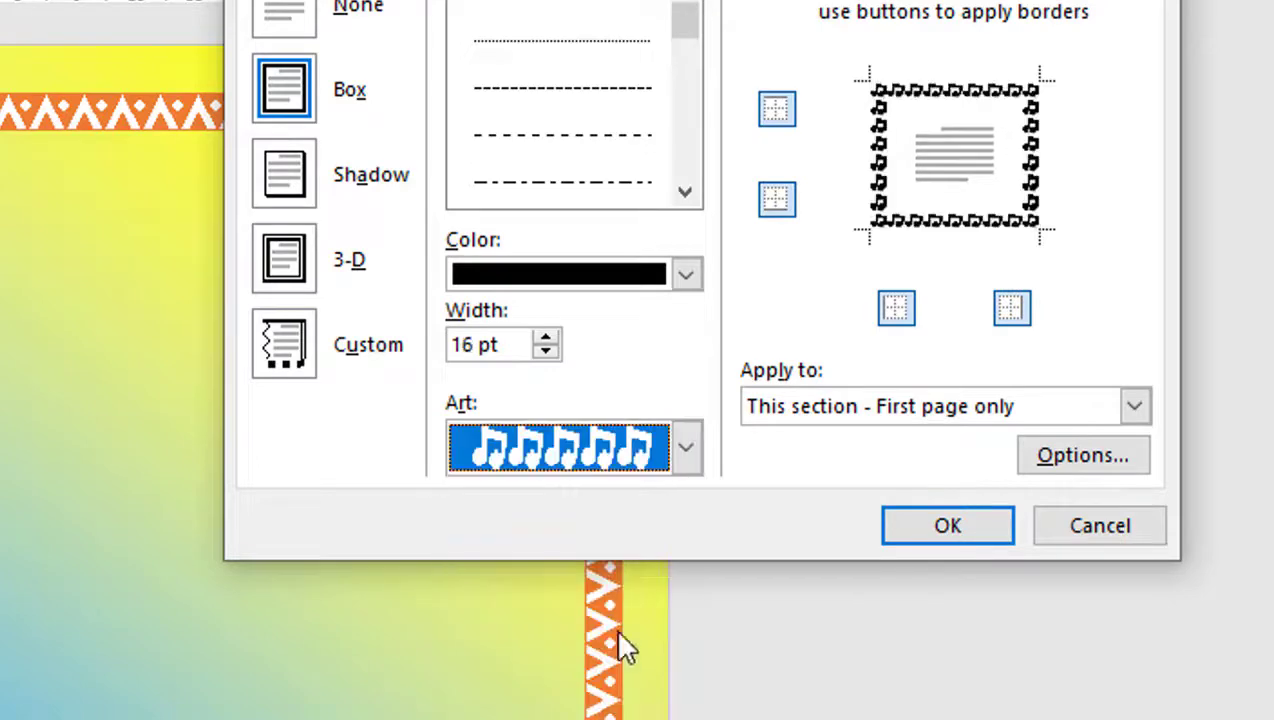
Apply the black 16 pt music-note border to the first page's gradient background.
left_click(964, 521)
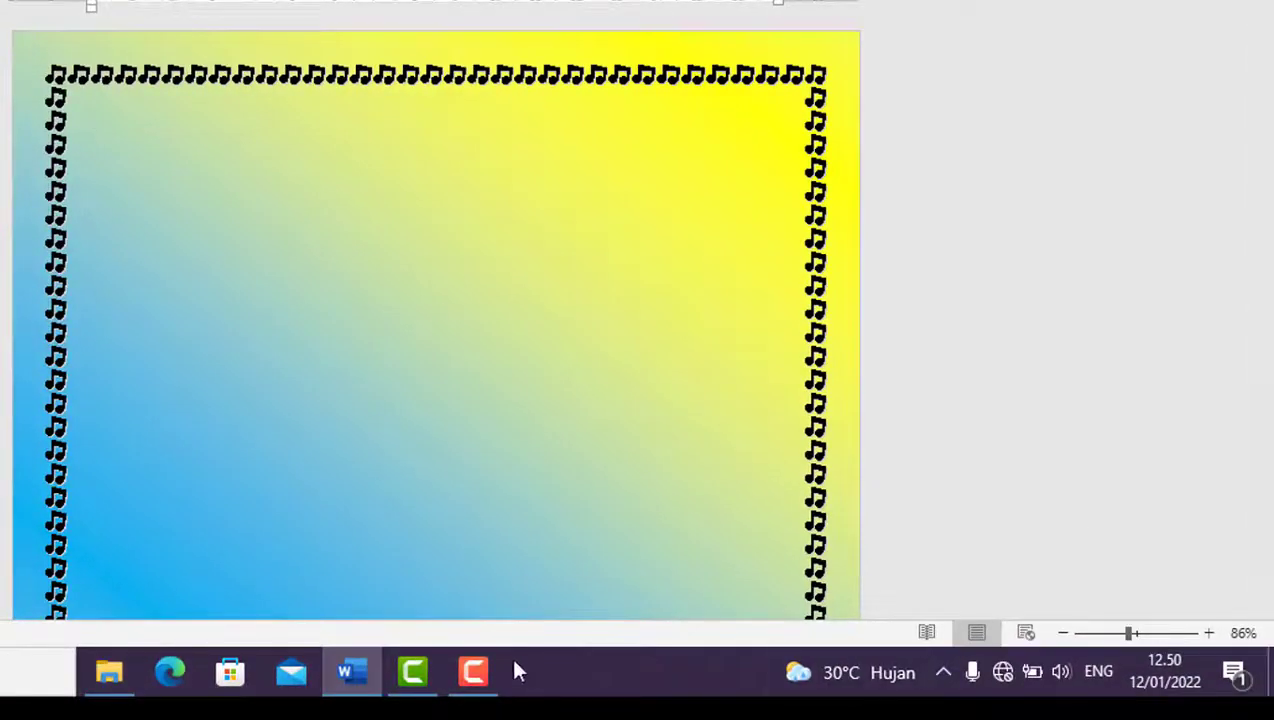
left_click(476, 680)
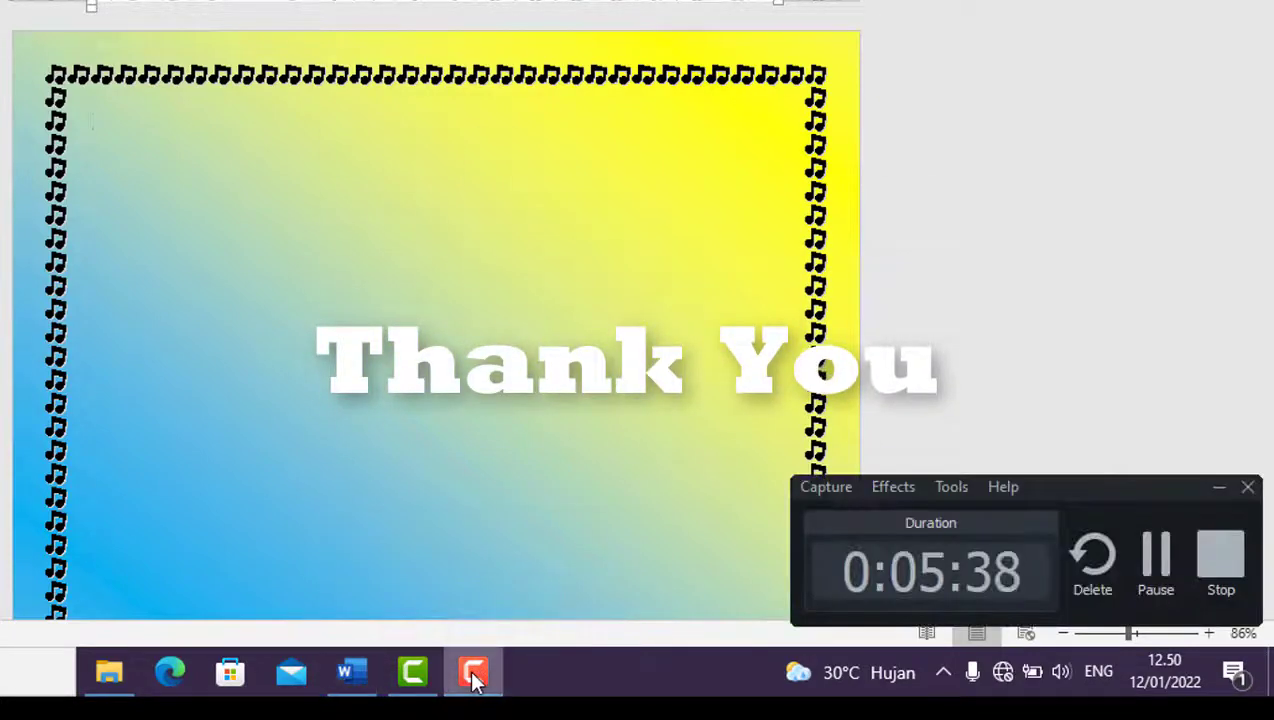